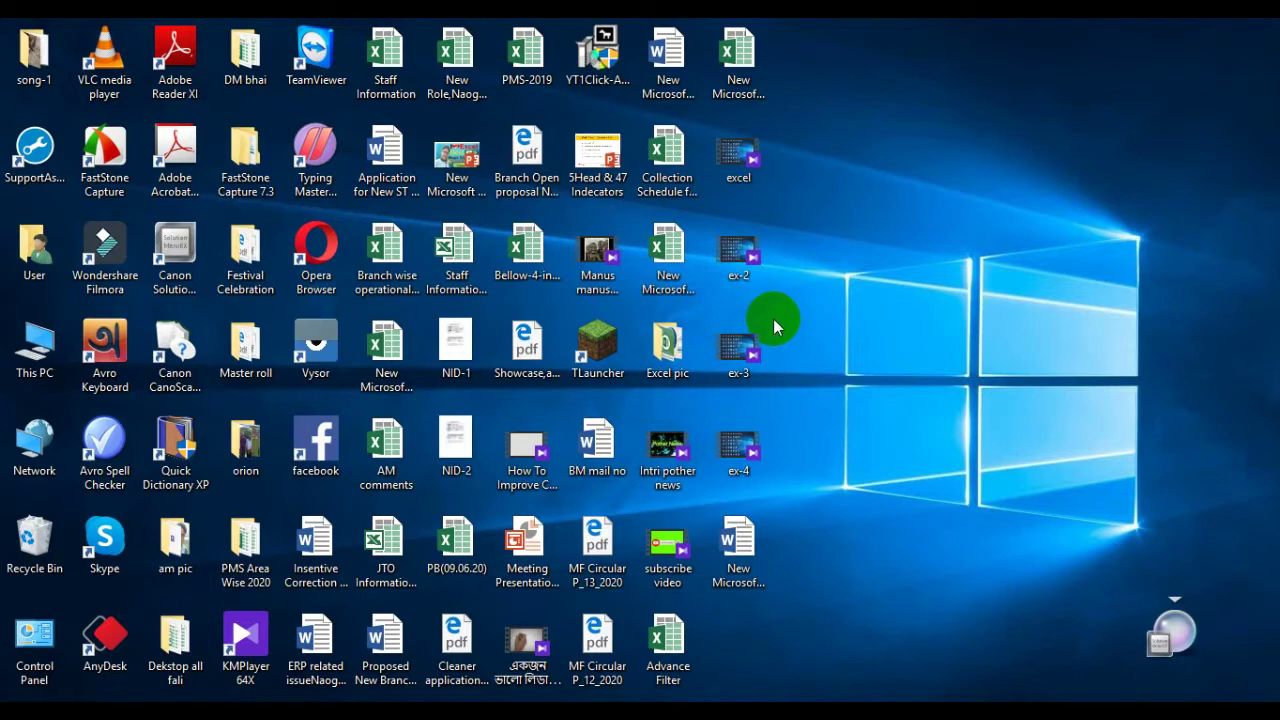
Step: Select the 'New Microsoft Excel Worksheet (3)' file on the desktop
{"action": "left_click", "coordinate": [743, 54]}
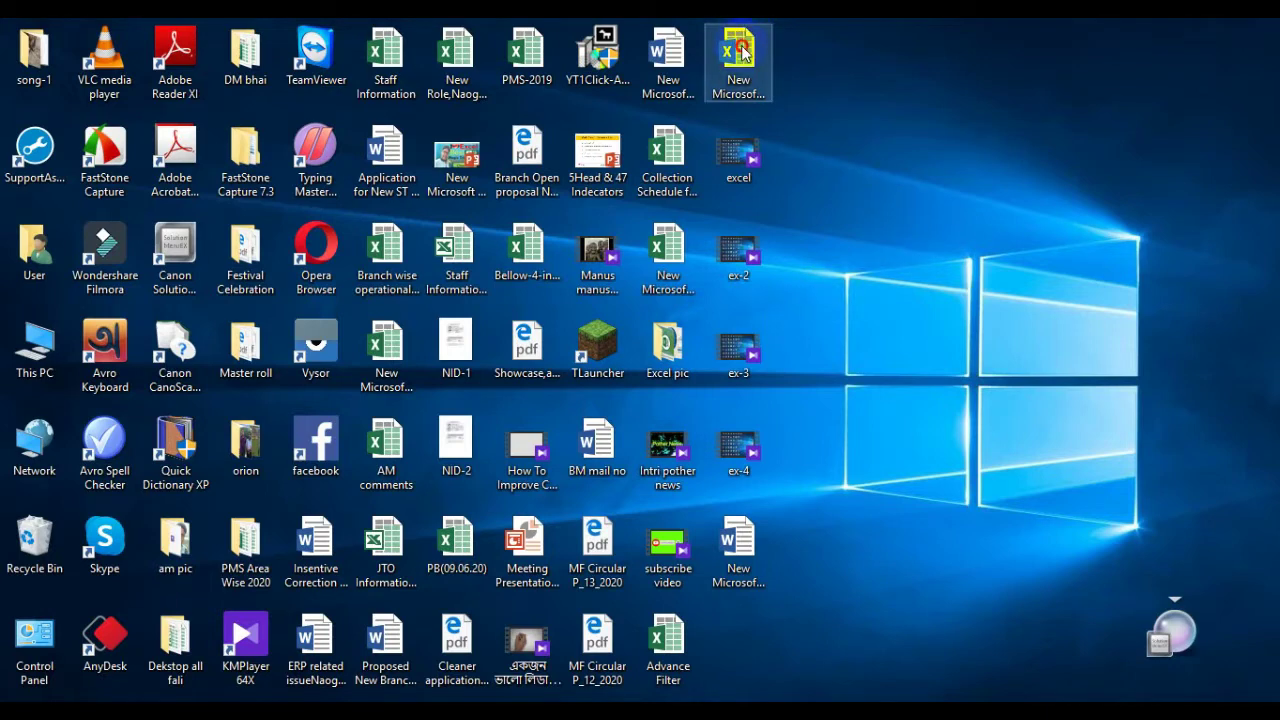
Step: Open the workbook in Excel and select the Sheet2 product table from D4 to G10
{"action": "double_click", "coordinate": [743, 54]}
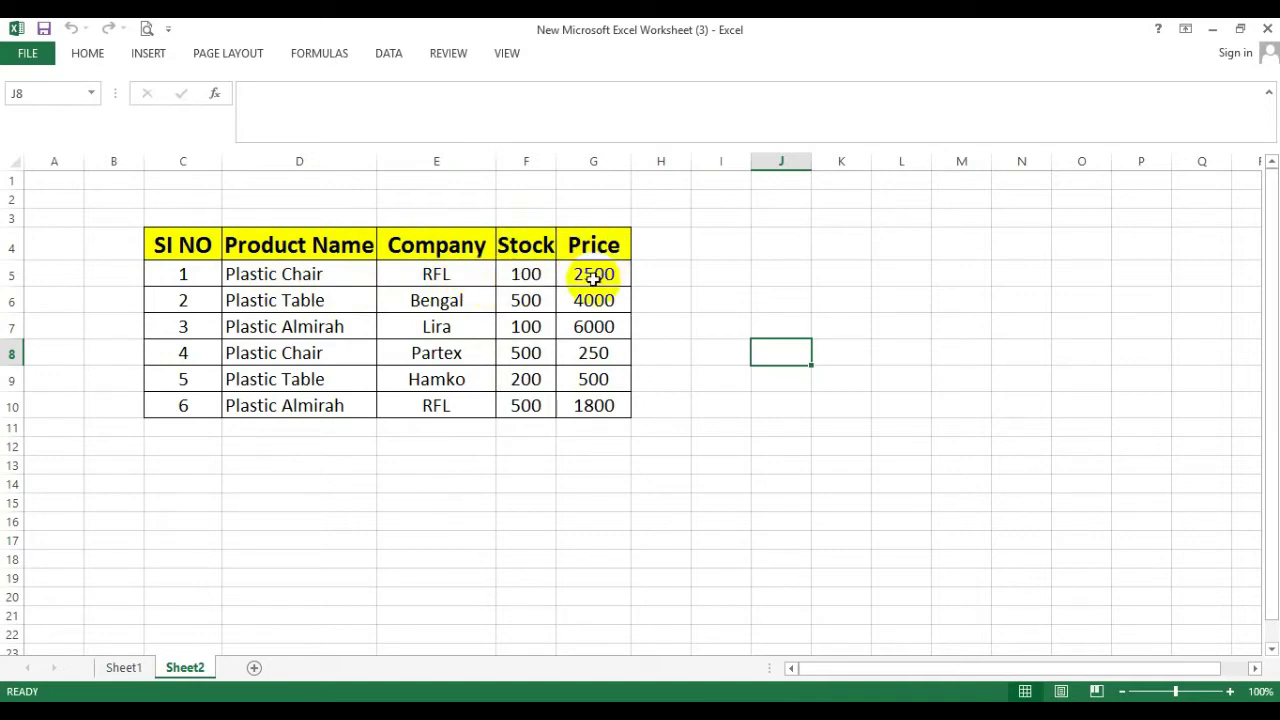
{"action": "left_click", "coordinate": [680, 396]}
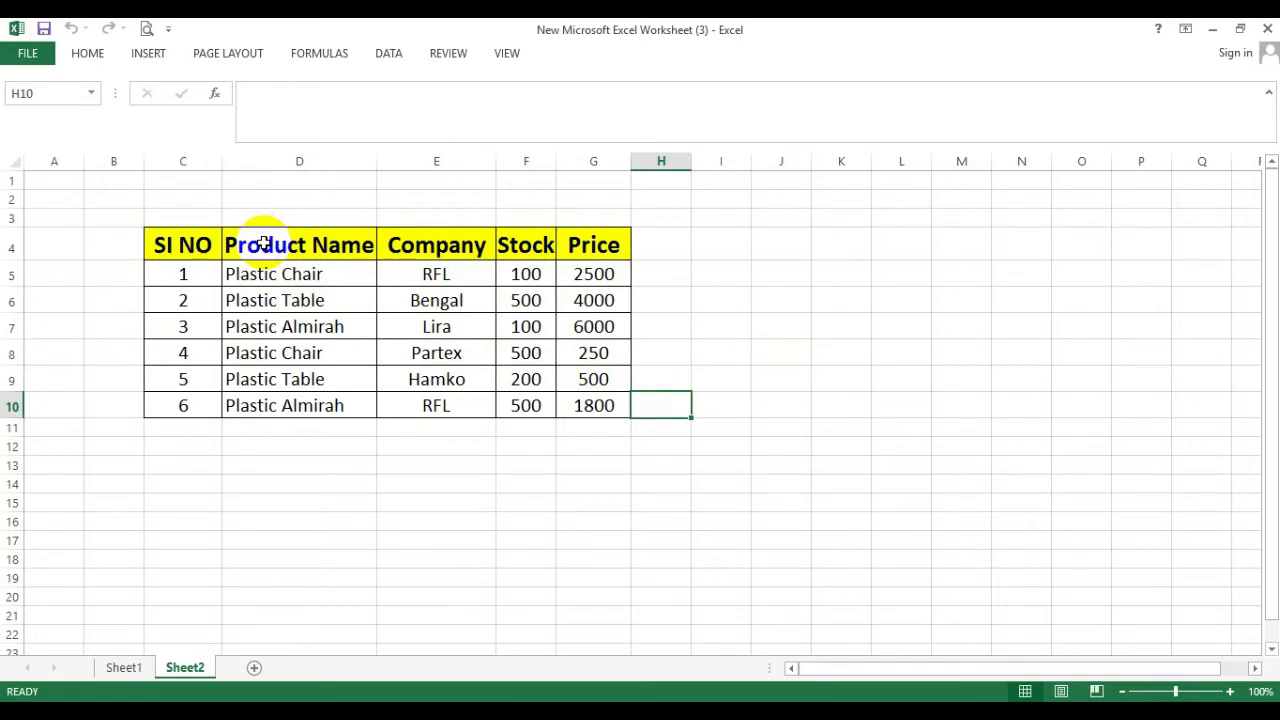
{"action": "mouse_move", "coordinate": [262, 243]}
{"action": "left_mouse_down"}
{"action": "mouse_move", "coordinate": [463, 269]}
{"action": "mouse_move", "coordinate": [549, 329]}
{"action": "mouse_move", "coordinate": [584, 371]}
{"action": "mouse_move", "coordinate": [582, 401]}
{"action": "left_mouse_up"}
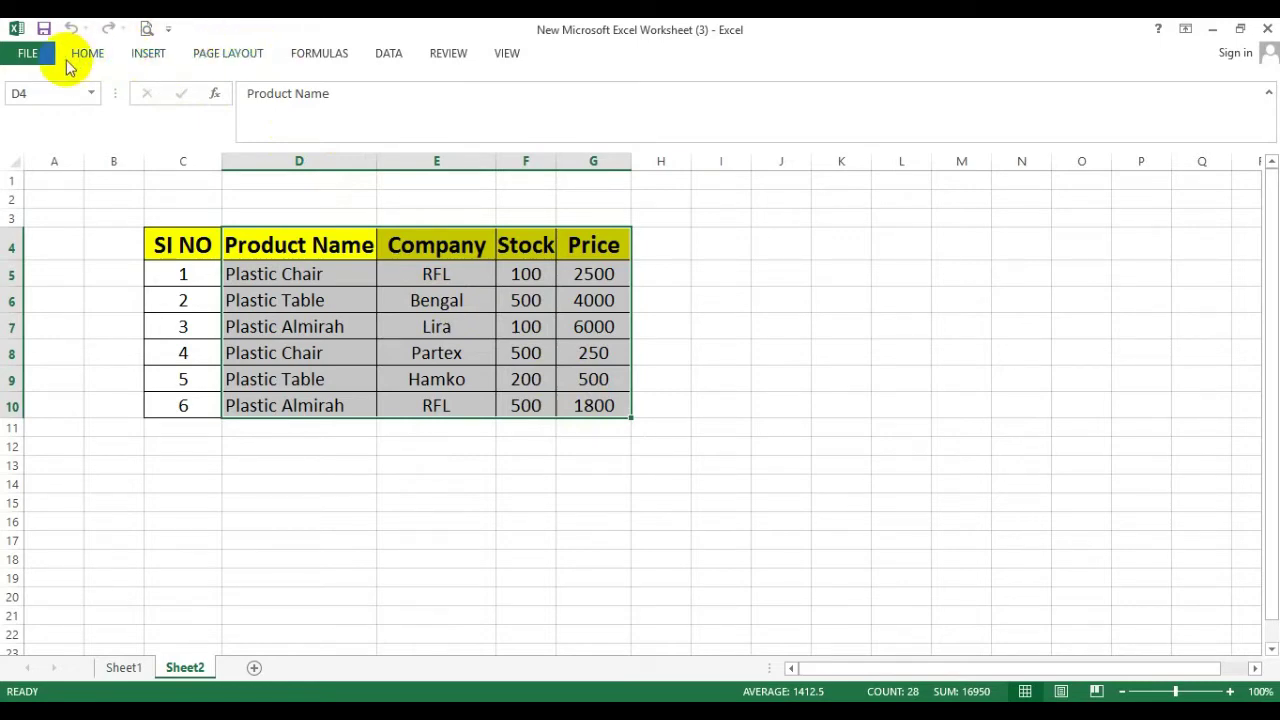
Step: Show recommended charts for the data, previewing a Sum of Stock by Company column chart
{"action": "left_click", "coordinate": [150, 55]}
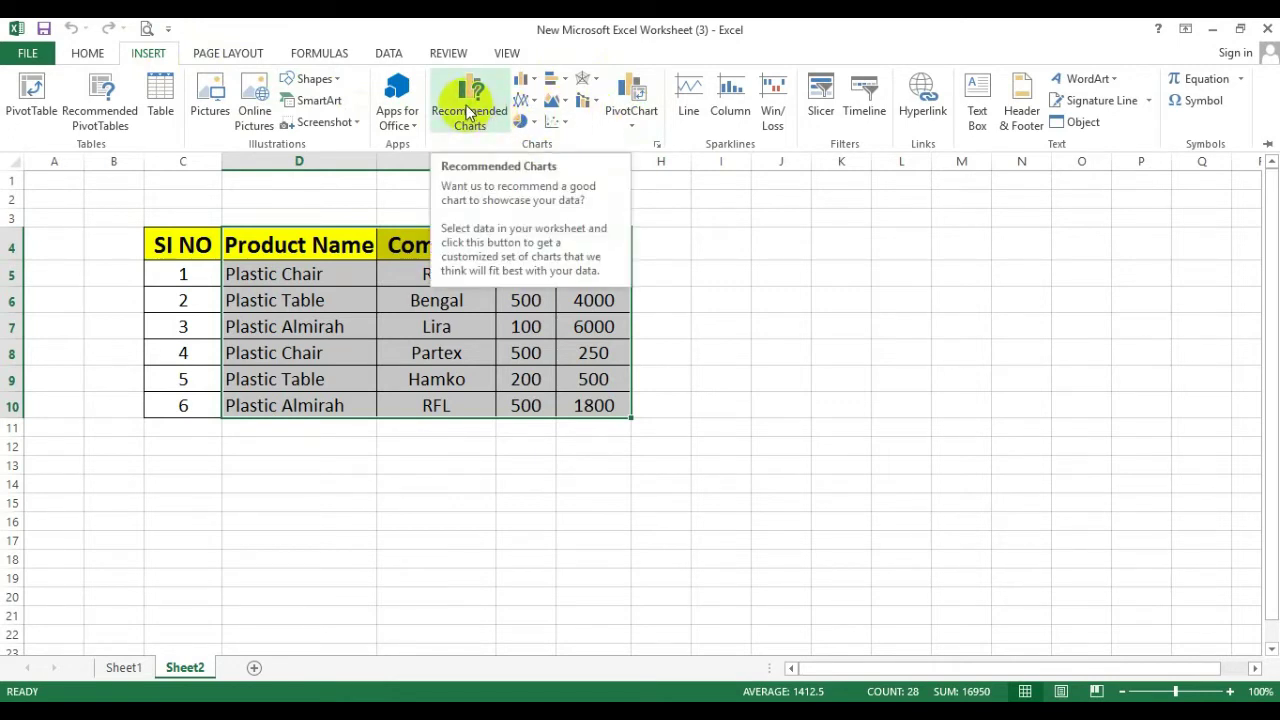
{"action": "left_click", "coordinate": [468, 112]}
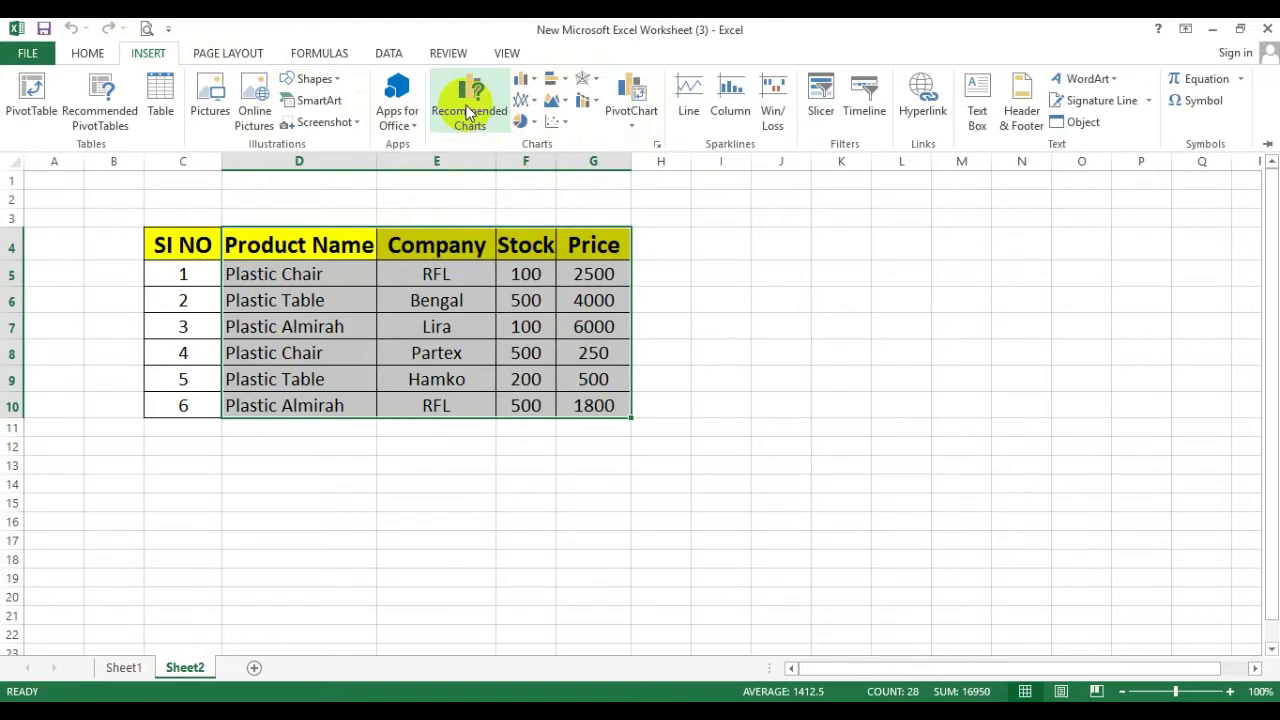
{"action": "left_click", "coordinate": [468, 112]}
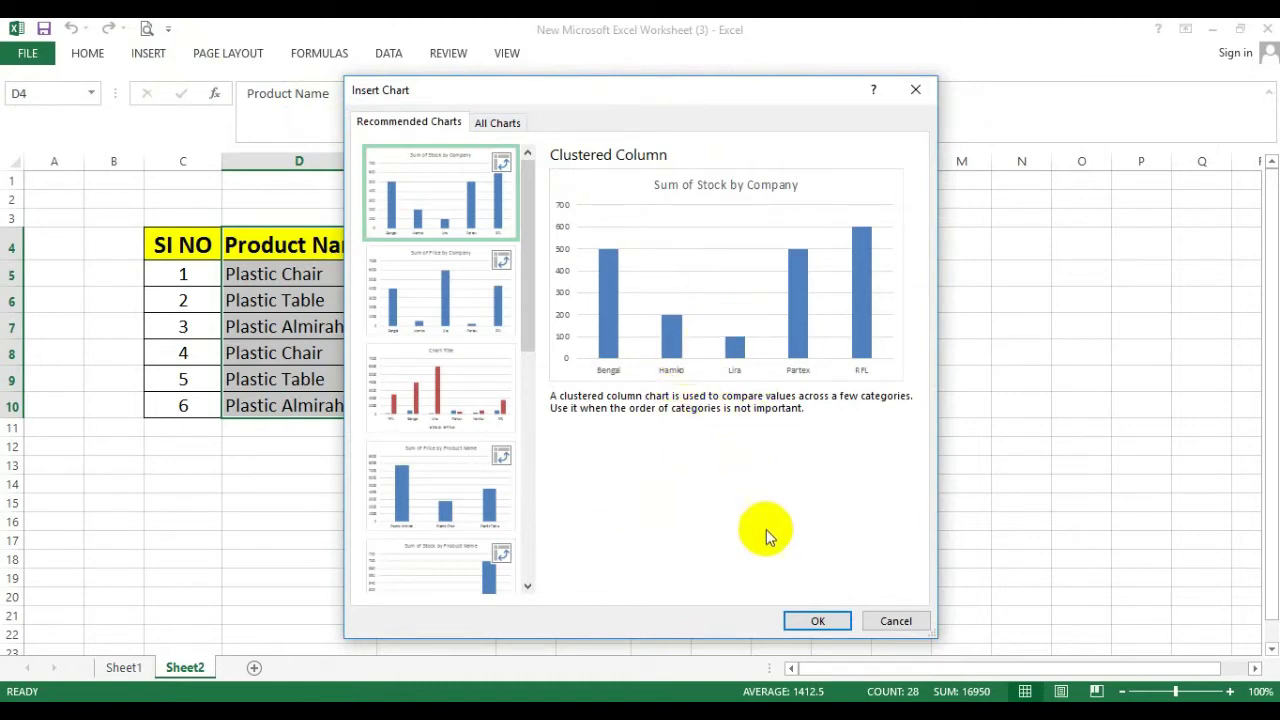
Step: Insert the Sum of Stock by Company PivotChart on new Sheet3 and close its field list
{"action": "left_click", "coordinate": [815, 622]}
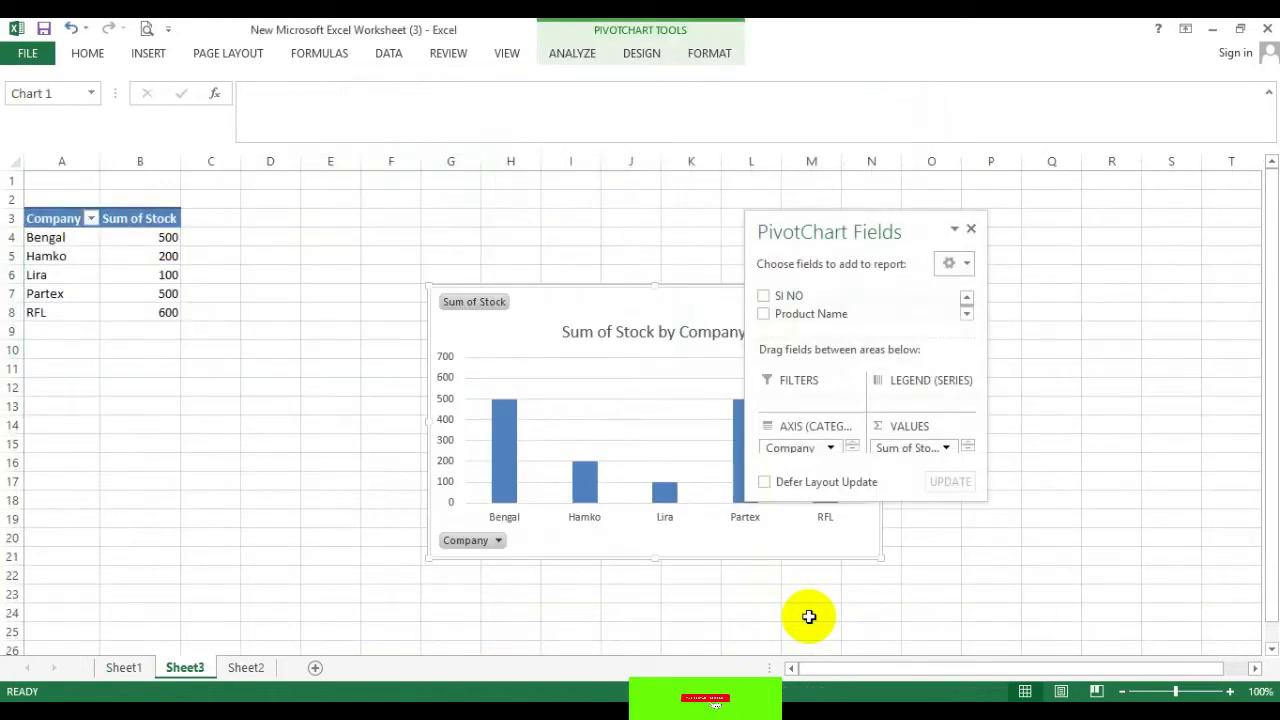
{"action": "left_click", "coordinate": [968, 227]}
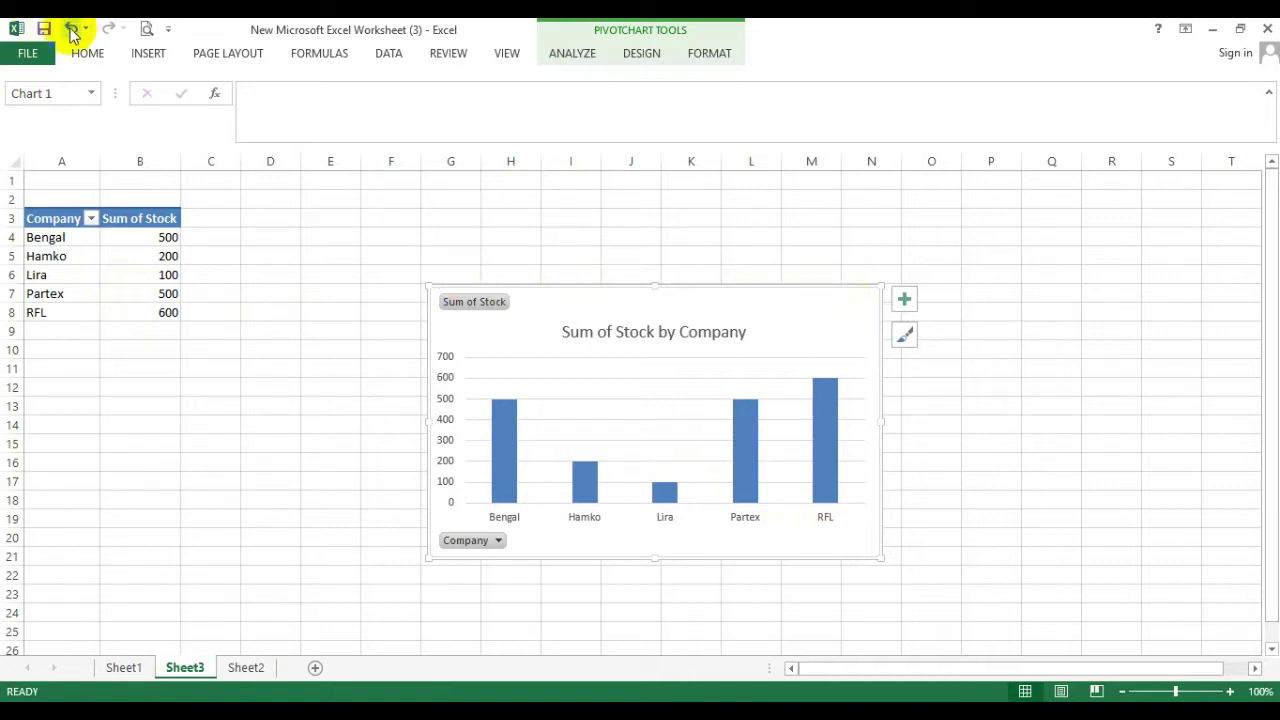
Step: Undo the PivotTable and PivotChart, clearing them from Sheet3
{"action": "left_click", "coordinate": [70, 30]}
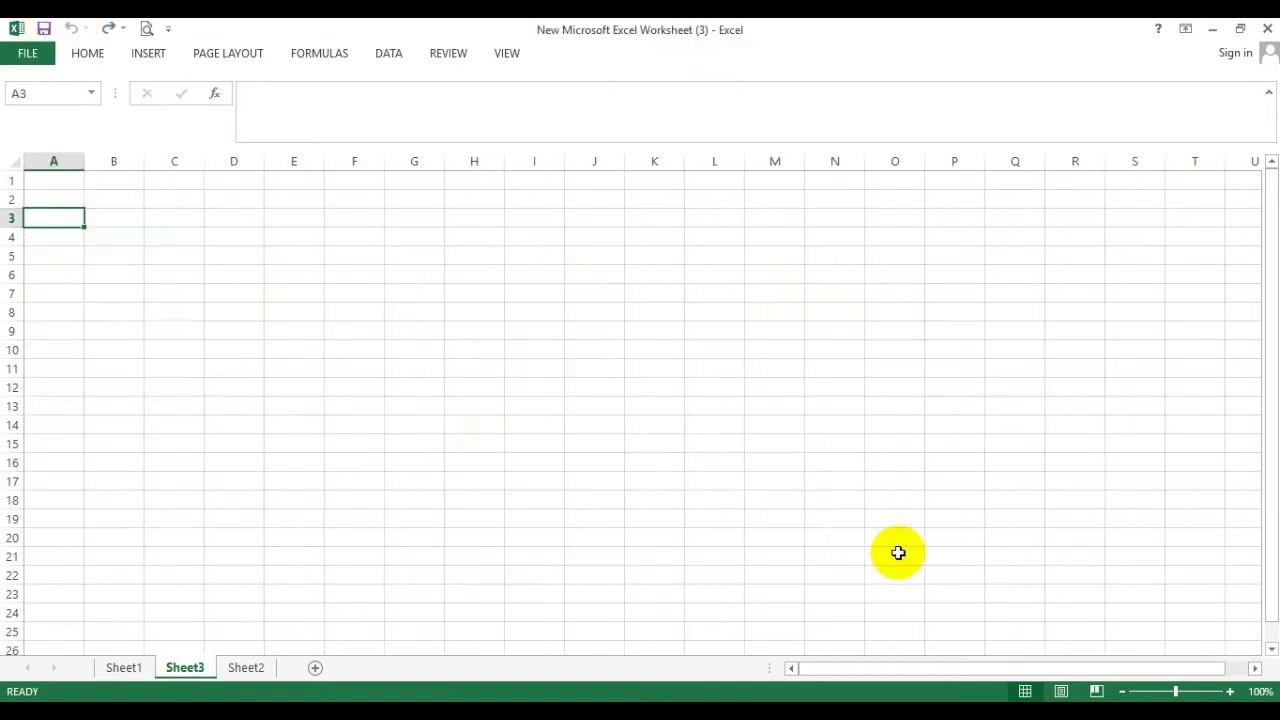
{"action": "left_click_drag", "start_coordinate": [977, 668], "coordinate": [783, 660]}
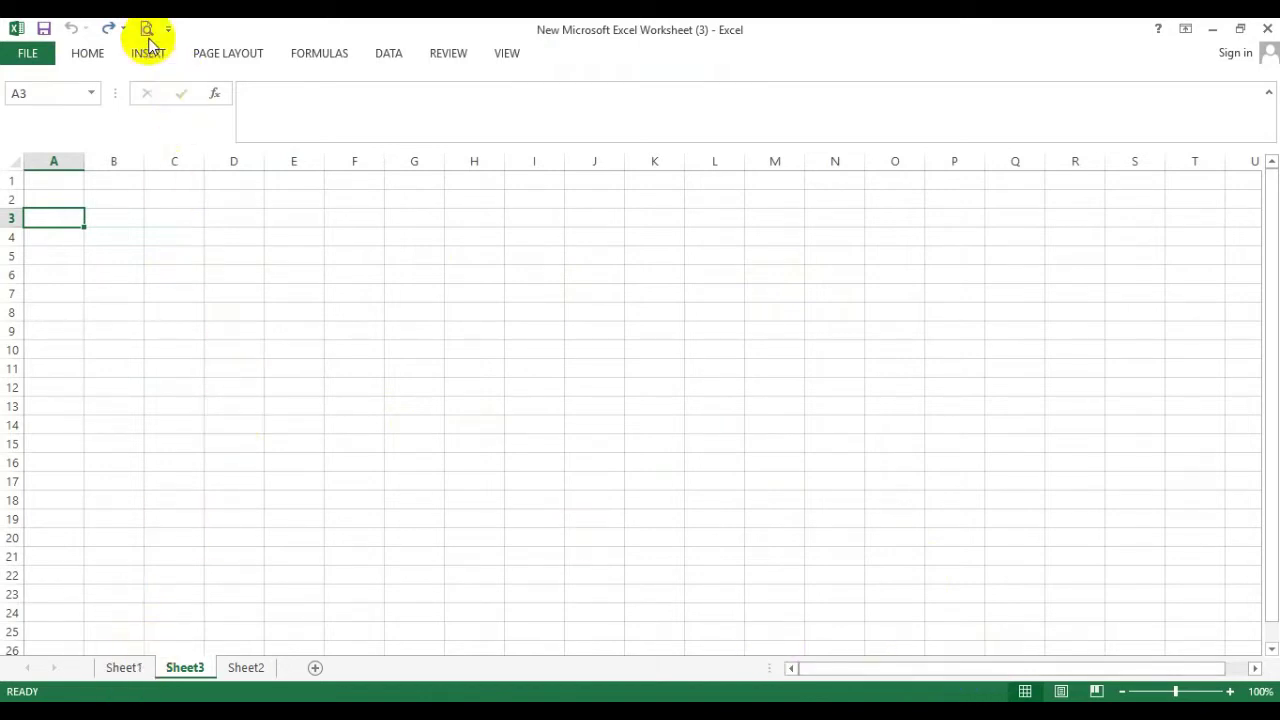
{"action": "left_click", "coordinate": [107, 29]}
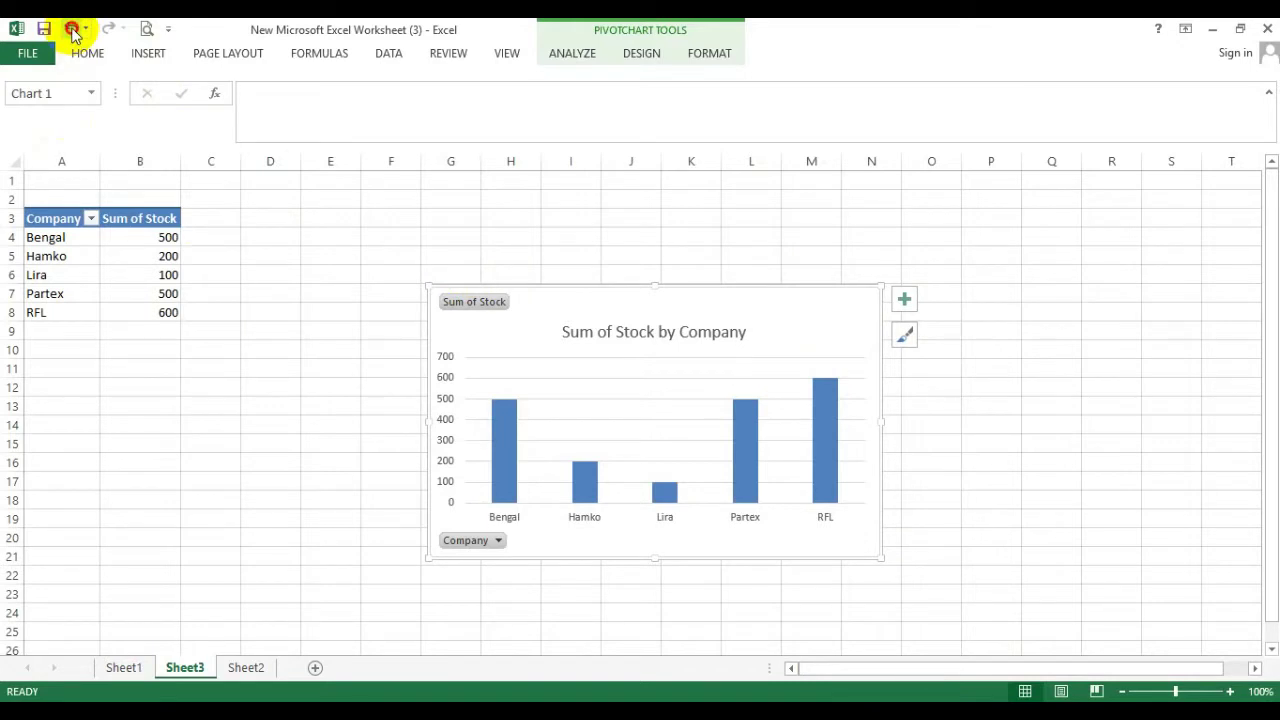
{"action": "left_click", "coordinate": [71, 29]}
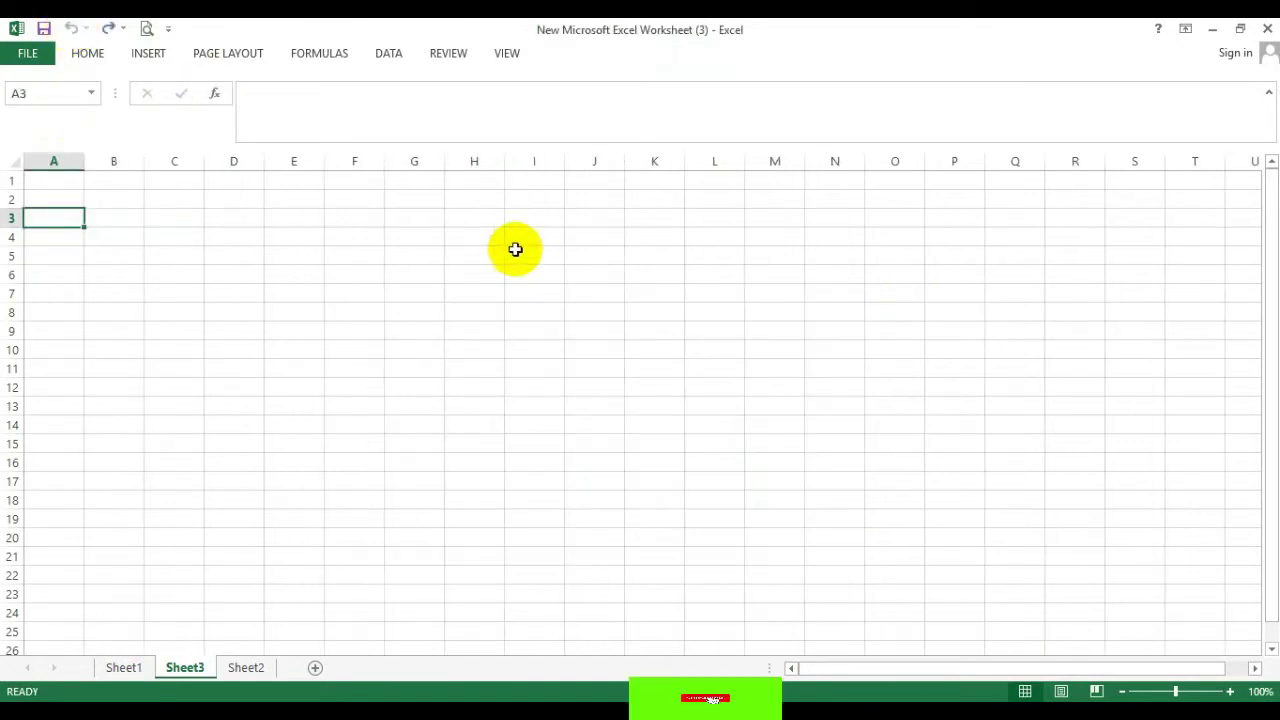
Step: Copy Sheet1's first six product rows with headers into Sheet3 at H5:L11 and select them
{"action": "left_click", "coordinate": [482, 258]}
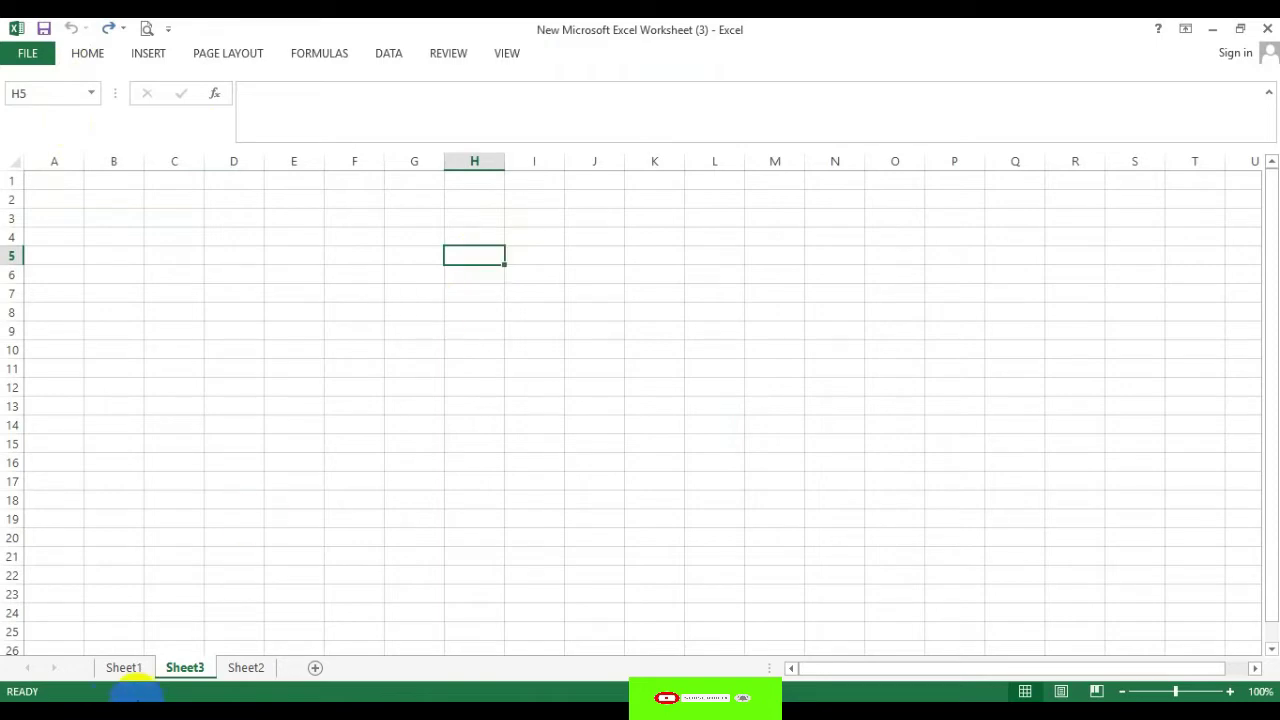
{"action": "left_click", "coordinate": [124, 668]}
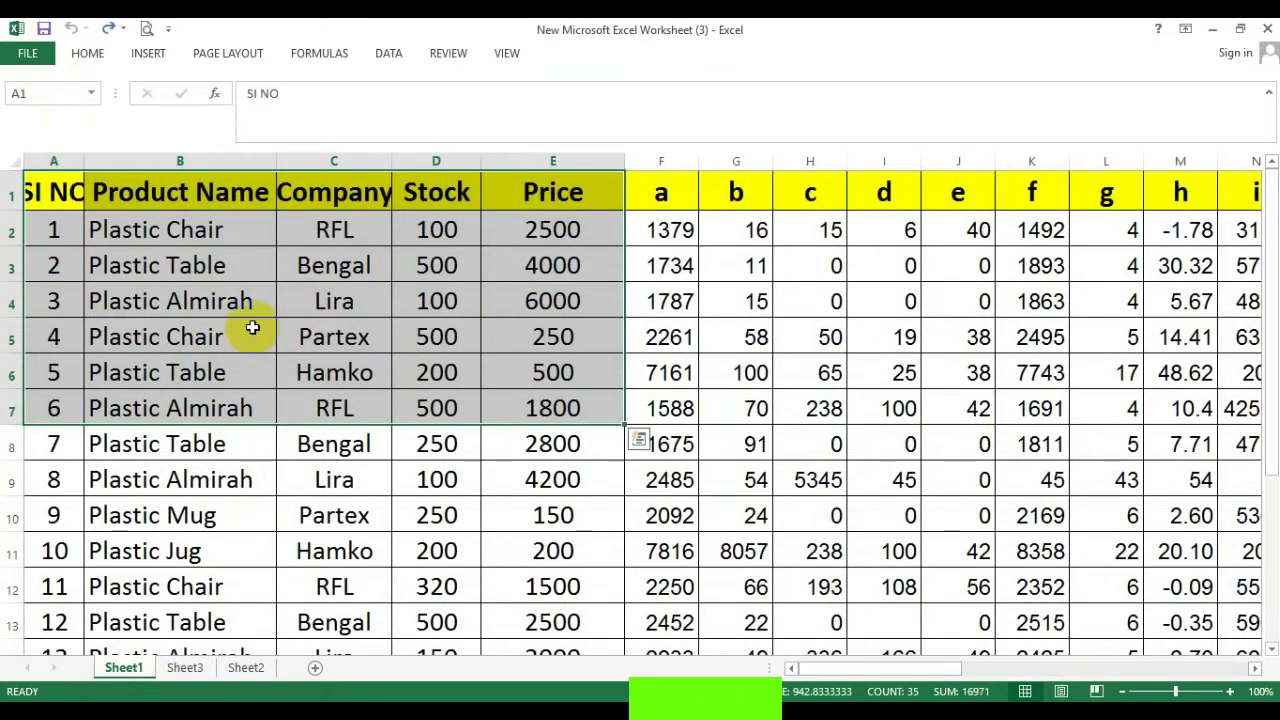
{"action": "key", "text": "ctrl+c"}
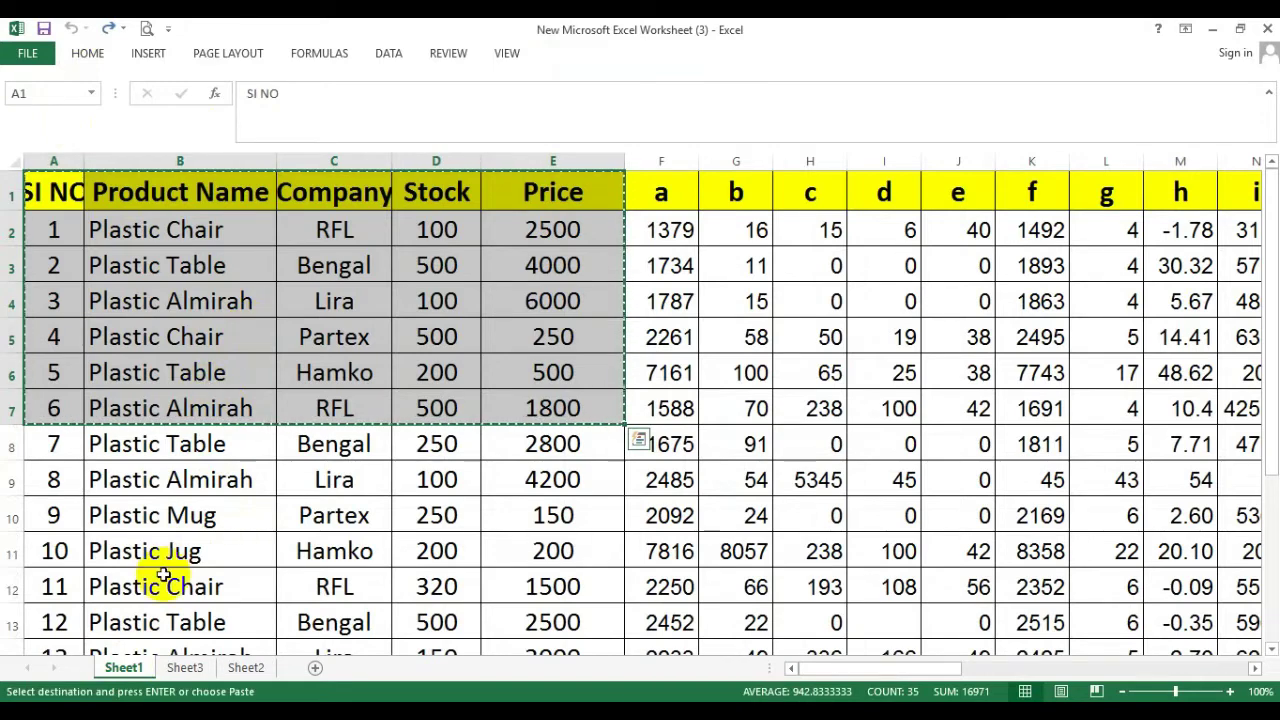
{"action": "left_click", "coordinate": [184, 668]}
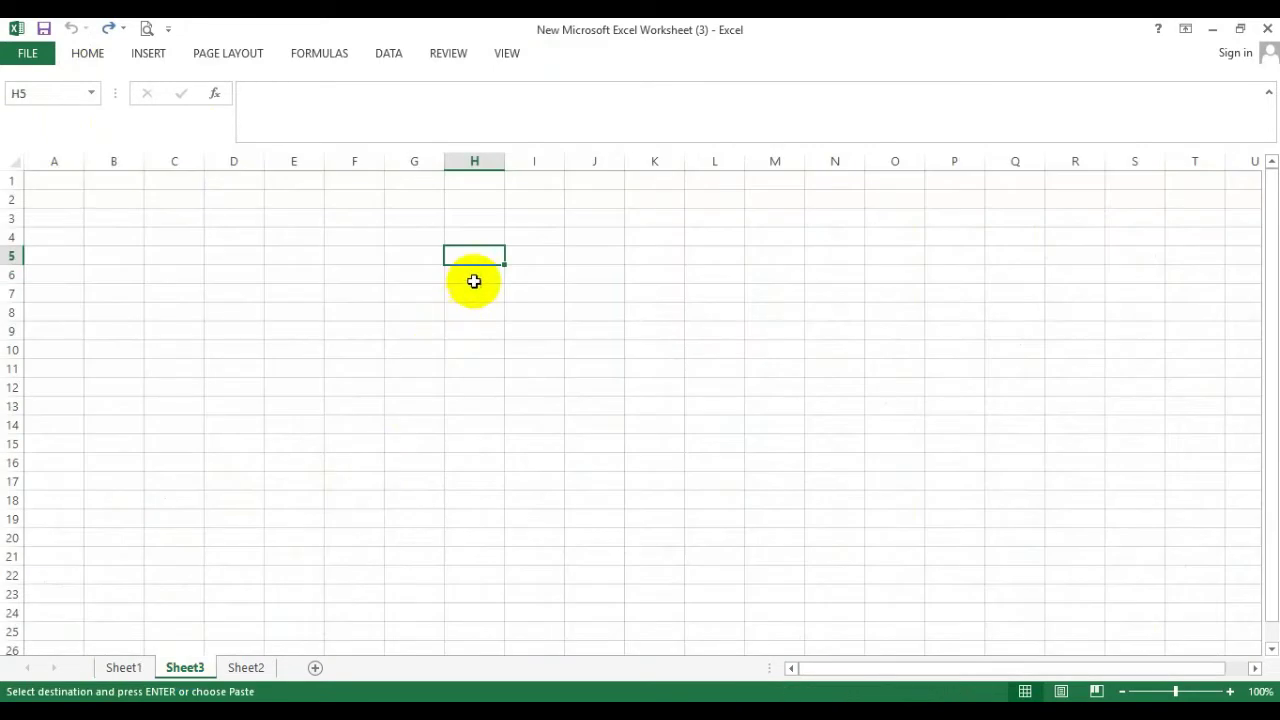
{"action": "key", "text": "ctrl+v"}
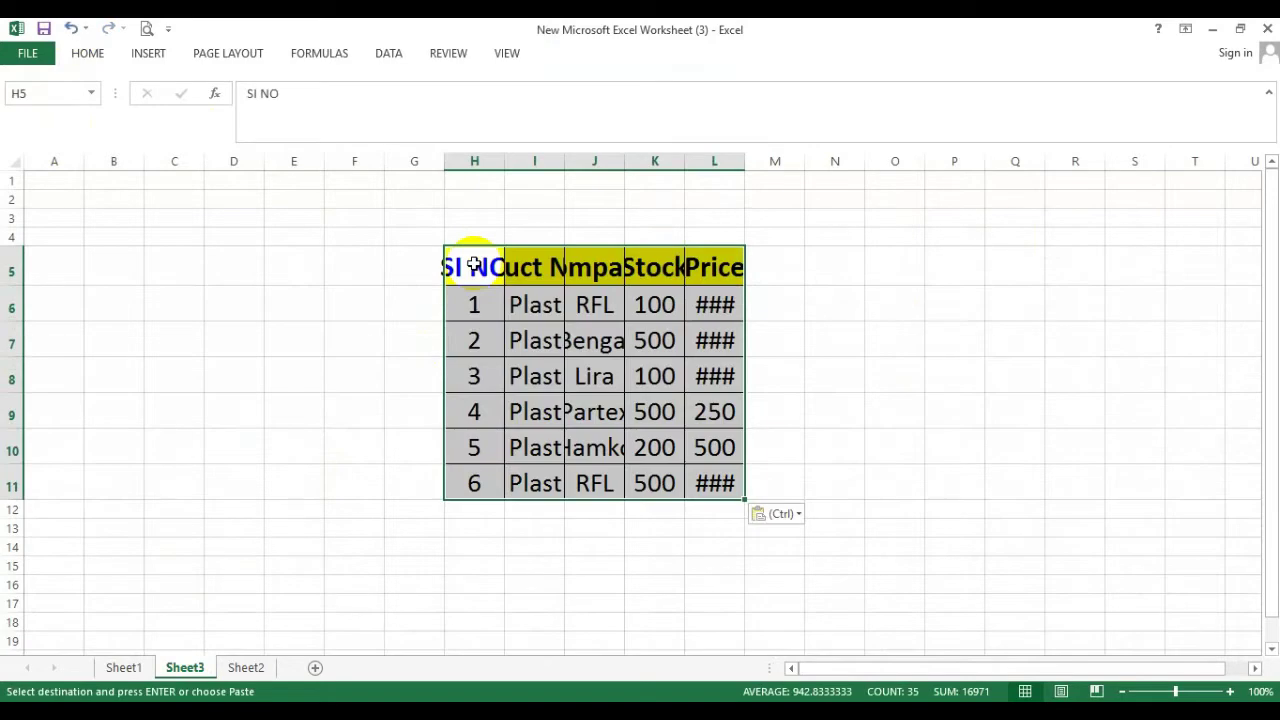
{"action": "left_click", "coordinate": [829, 273]}
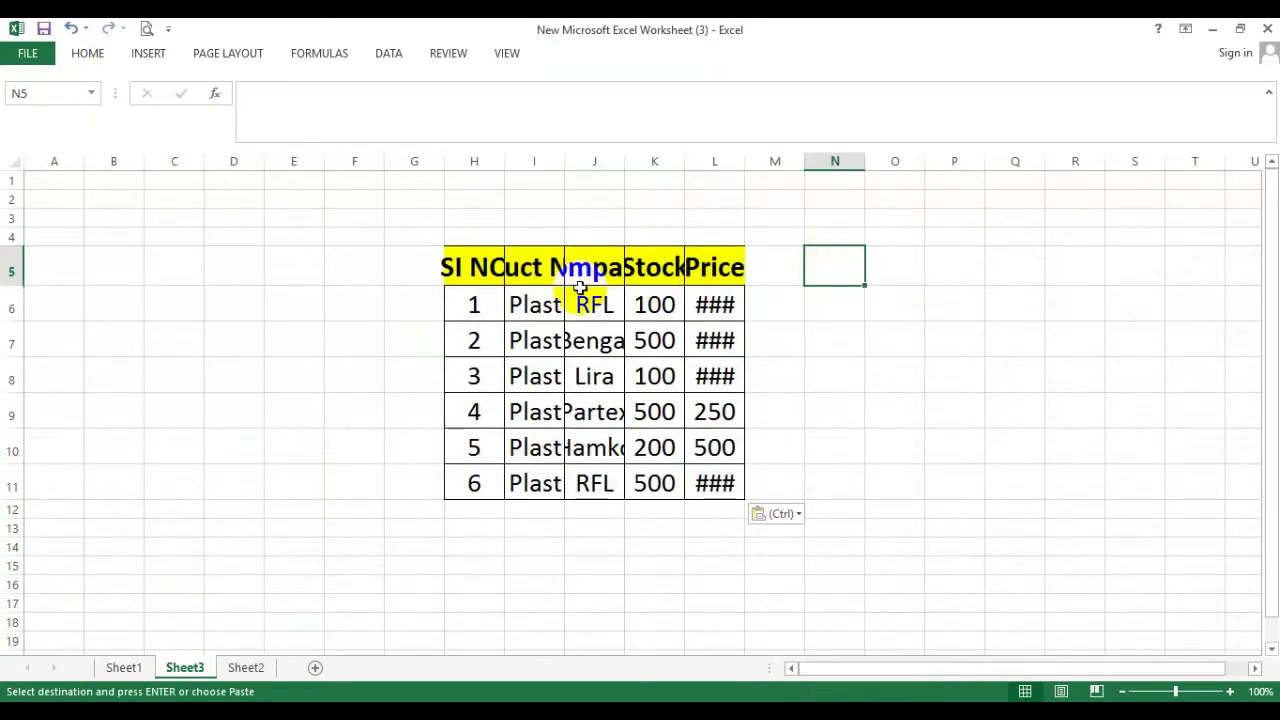
{"action": "left_click", "coordinate": [474, 265]}
{"action": "left_click_drag", "start_coordinate": [595, 272], "coordinate": [707, 477]}
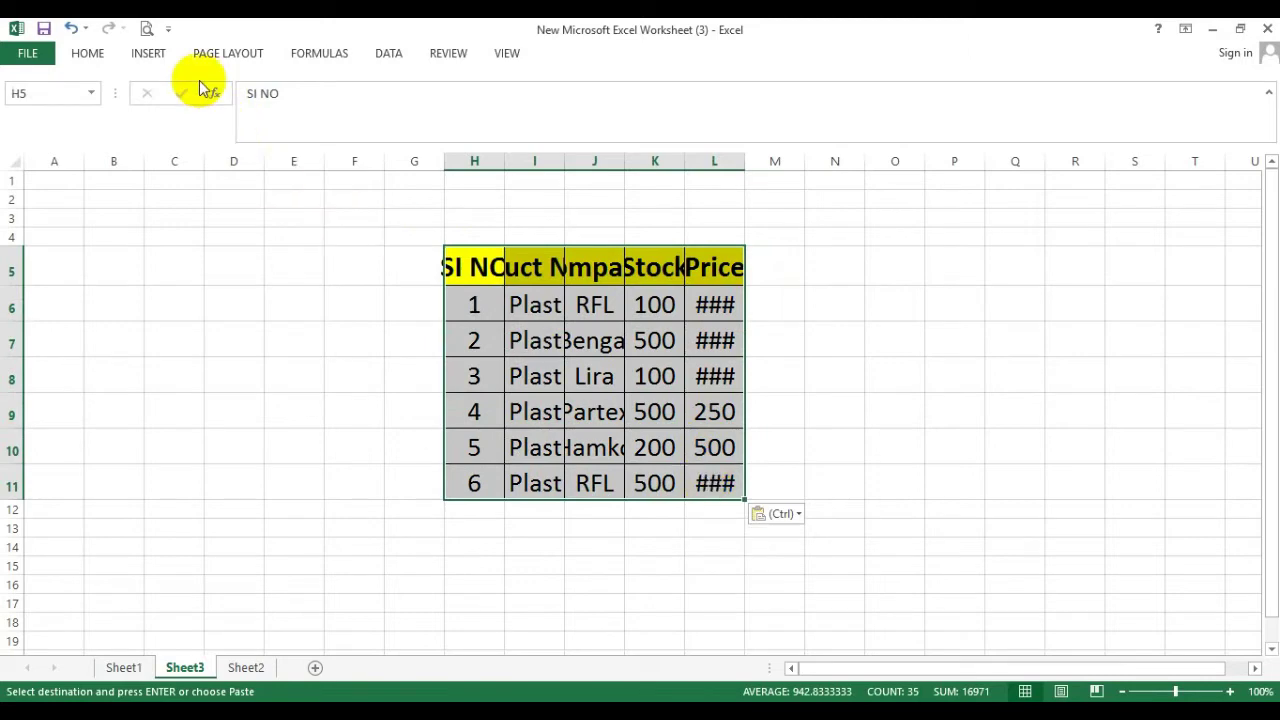
Step: Apply a smaller font size to the pasted product table
{"action": "left_click", "coordinate": [88, 54]}
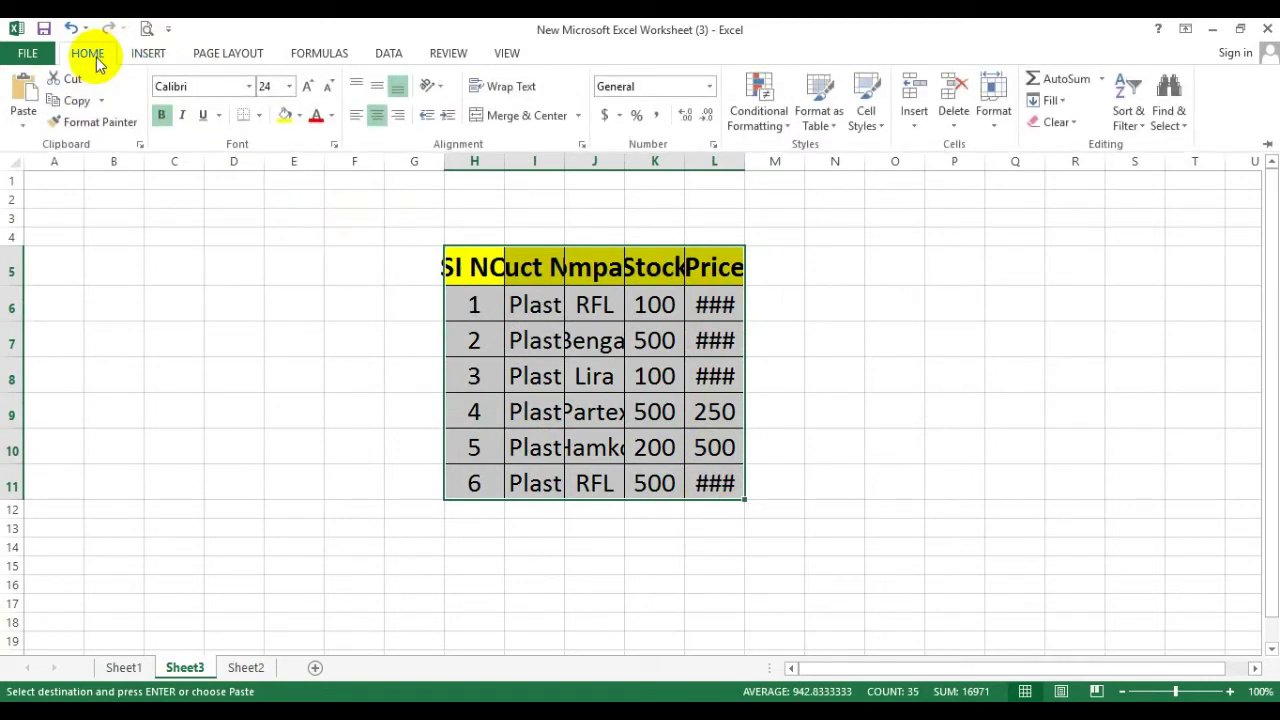
{"action": "left_click", "coordinate": [288, 87]}
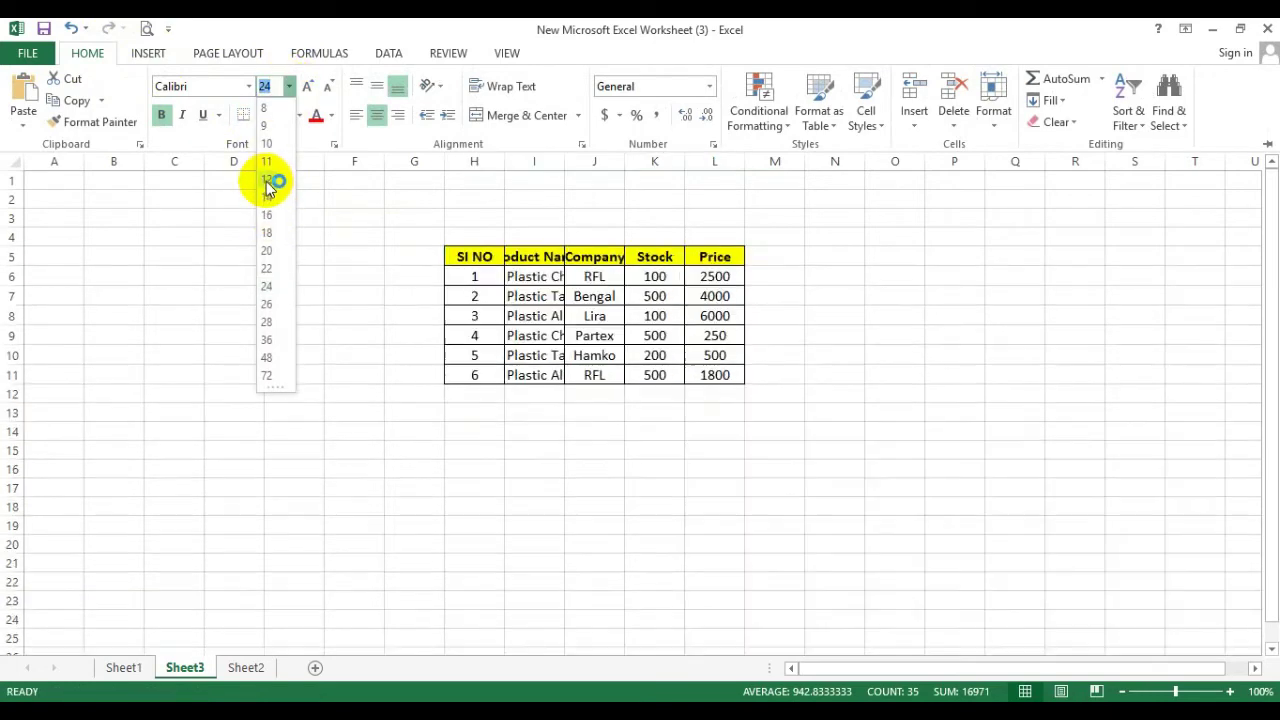
{"action": "left_click", "coordinate": [268, 196]}
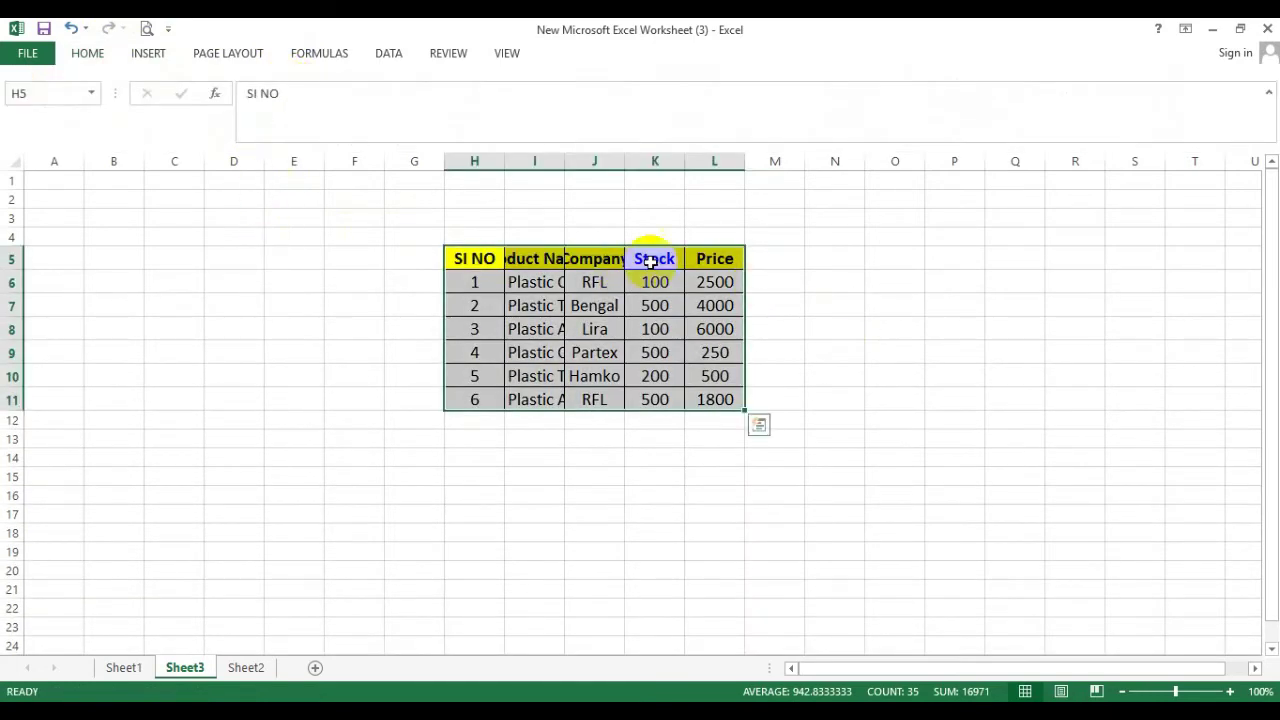
Step: Widen columns I, J and K to fit the text, then select I5:L11
{"action": "left_click_drag", "start_coordinate": [566, 163], "coordinate": [714, 177]}
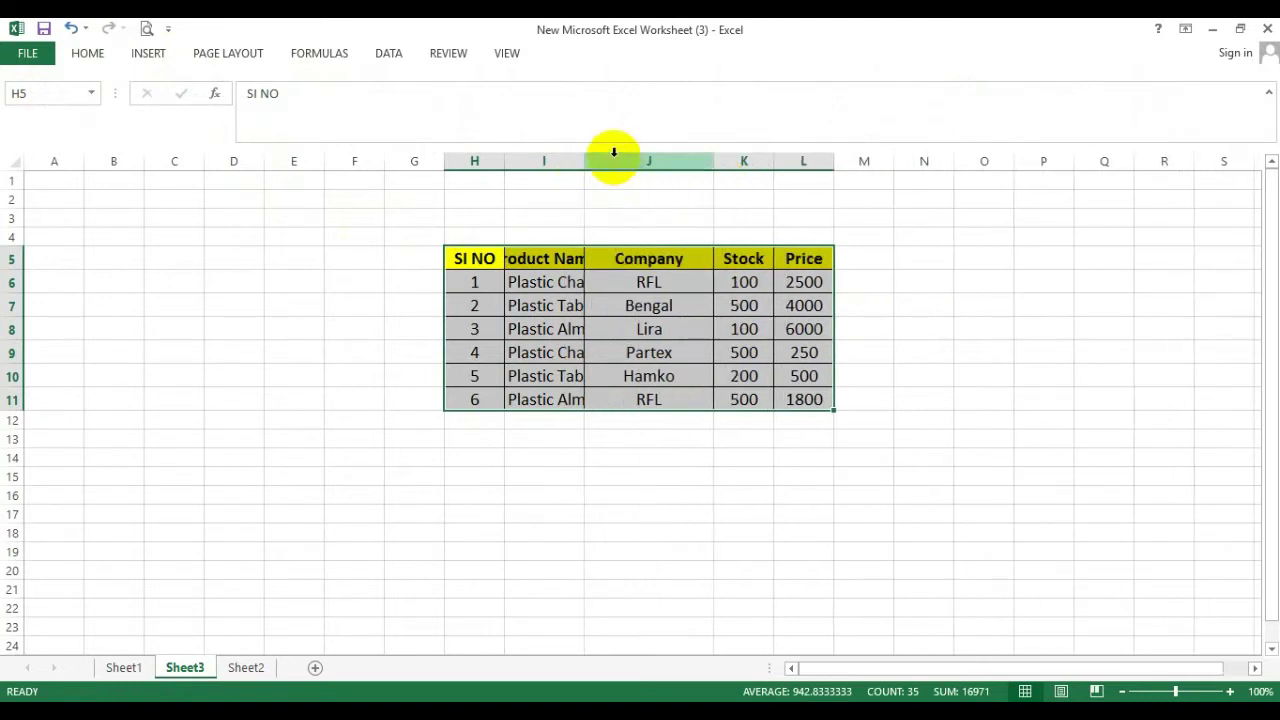
{"action": "left_click_drag", "start_coordinate": [587, 160], "coordinate": [614, 157]}
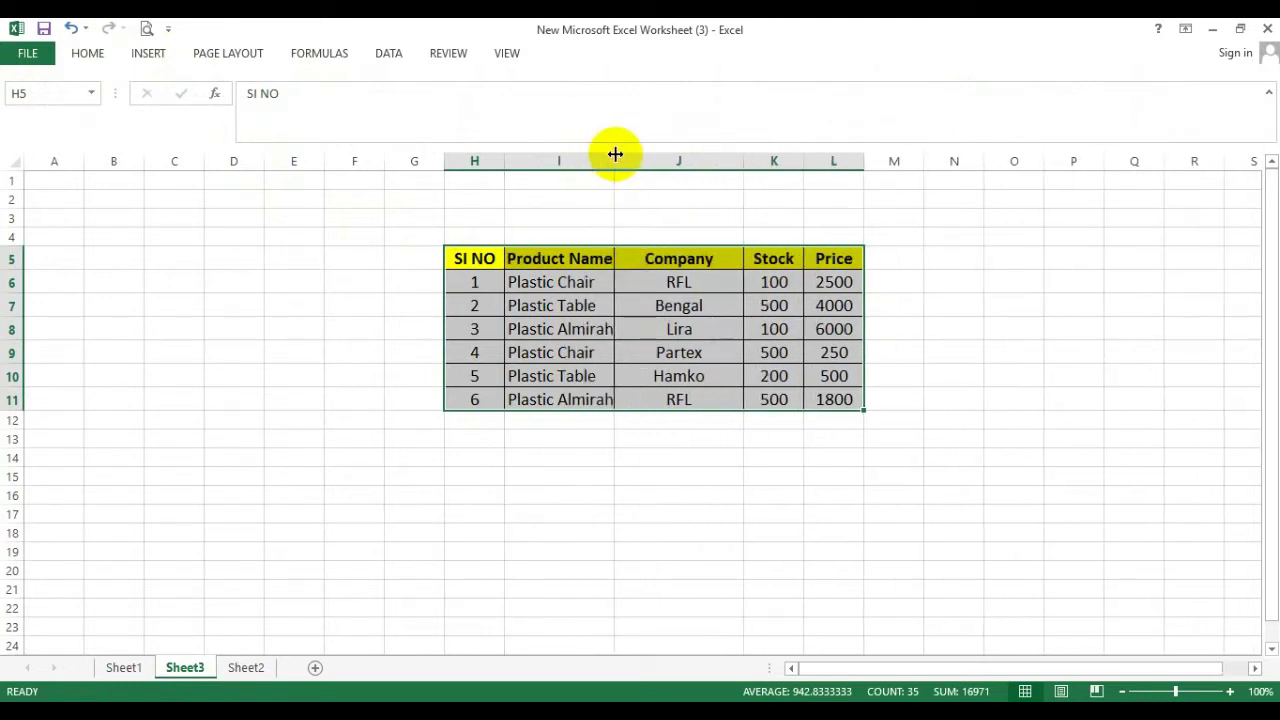
{"action": "left_click_drag", "start_coordinate": [805, 163], "coordinate": [810, 166]}
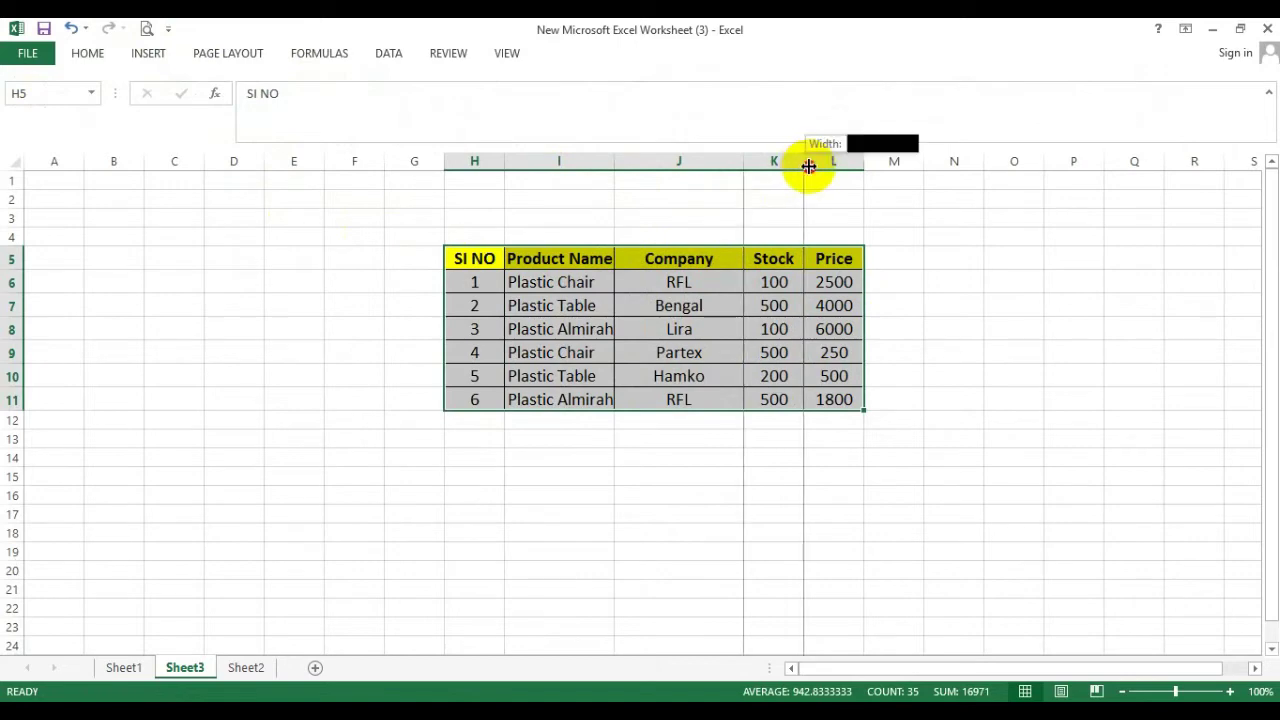
{"action": "left_click", "coordinate": [920, 352]}
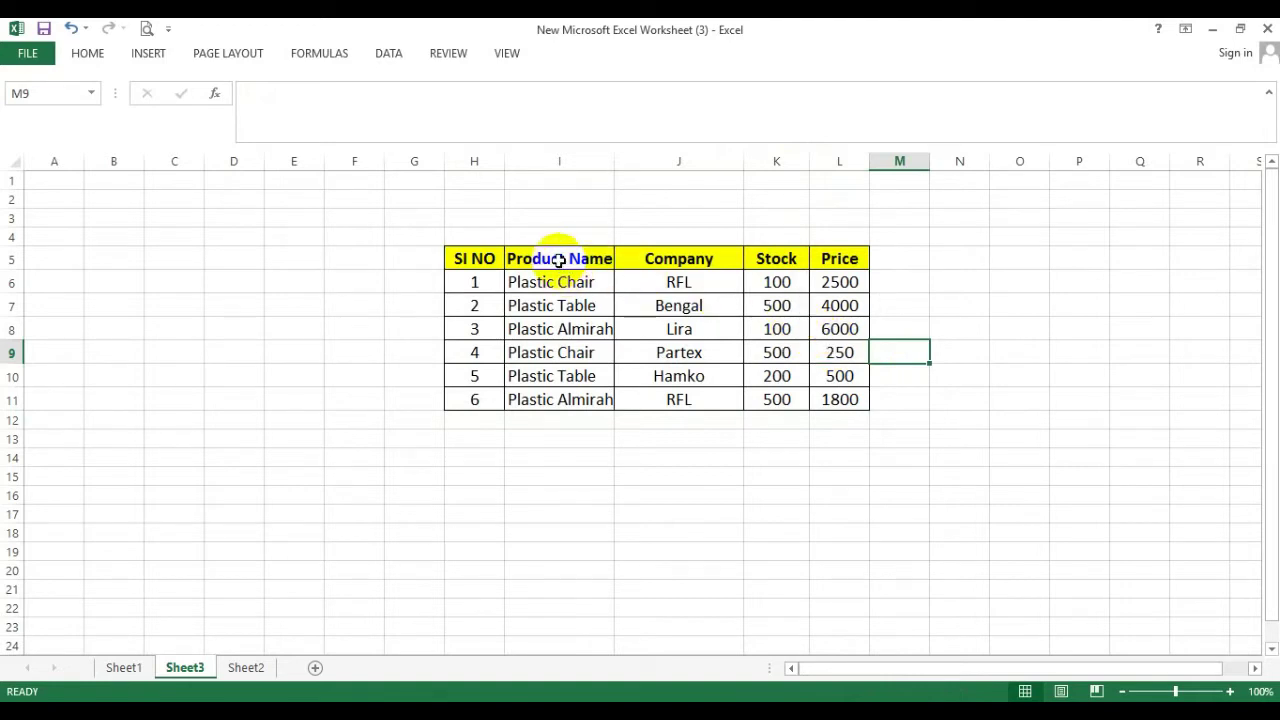
{"action": "mouse_move", "coordinate": [558, 258]}
{"action": "left_mouse_down"}
{"action": "mouse_move", "coordinate": [822, 387]}
{"action": "mouse_move", "coordinate": [822, 399]}
{"action": "left_mouse_up"}
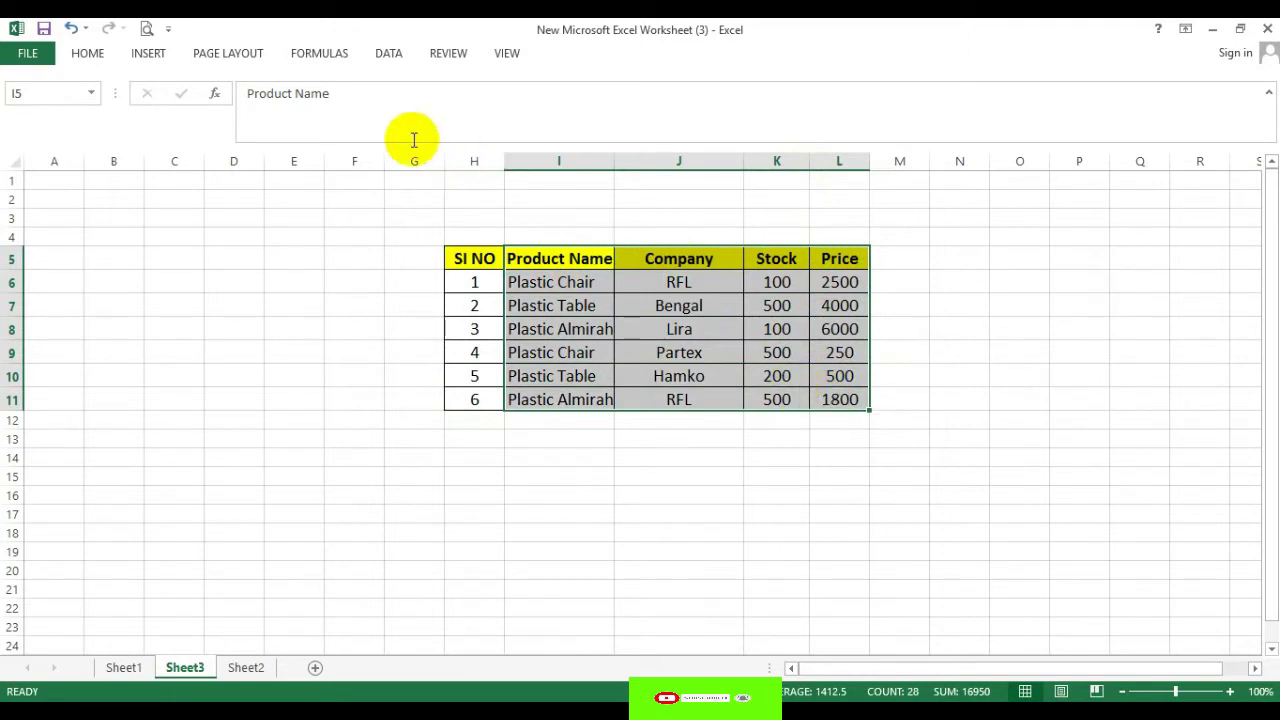
Step: Bring up the Insert Chart dialog for the Sheet3 table from the INSERT tab's Charts group
{"action": "left_click", "coordinate": [152, 53]}
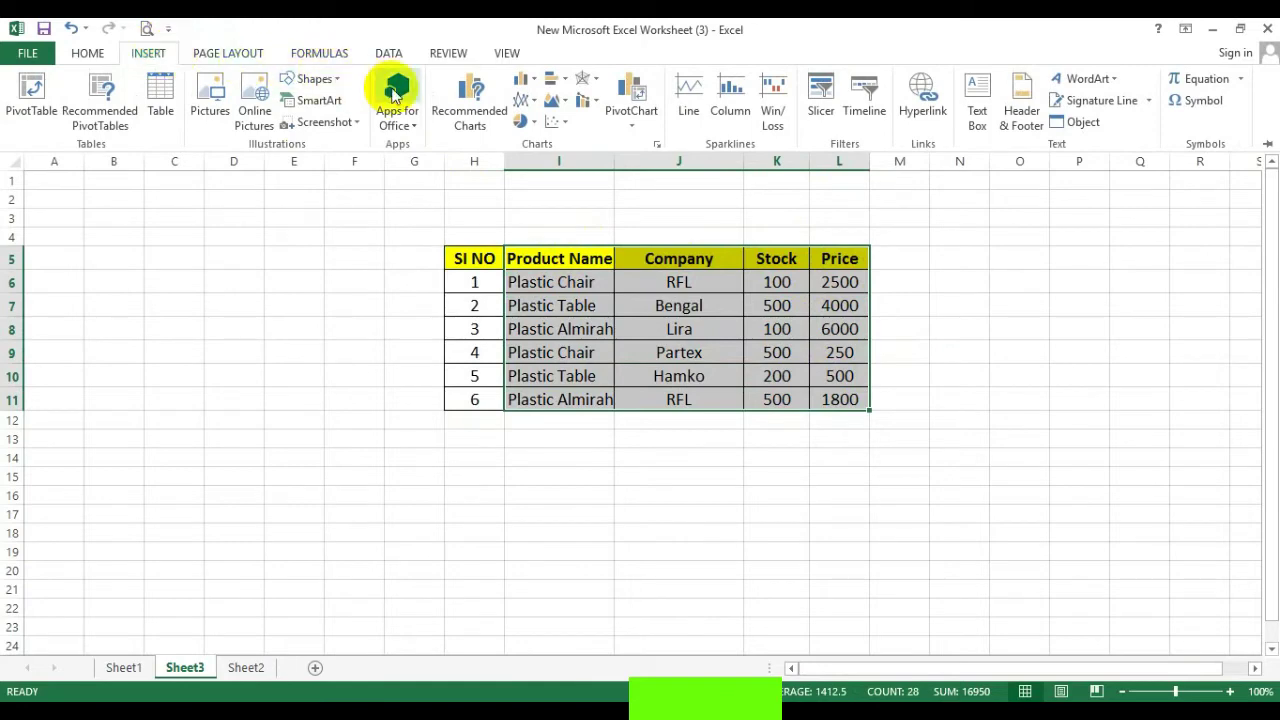
{"action": "left_click", "coordinate": [657, 143]}
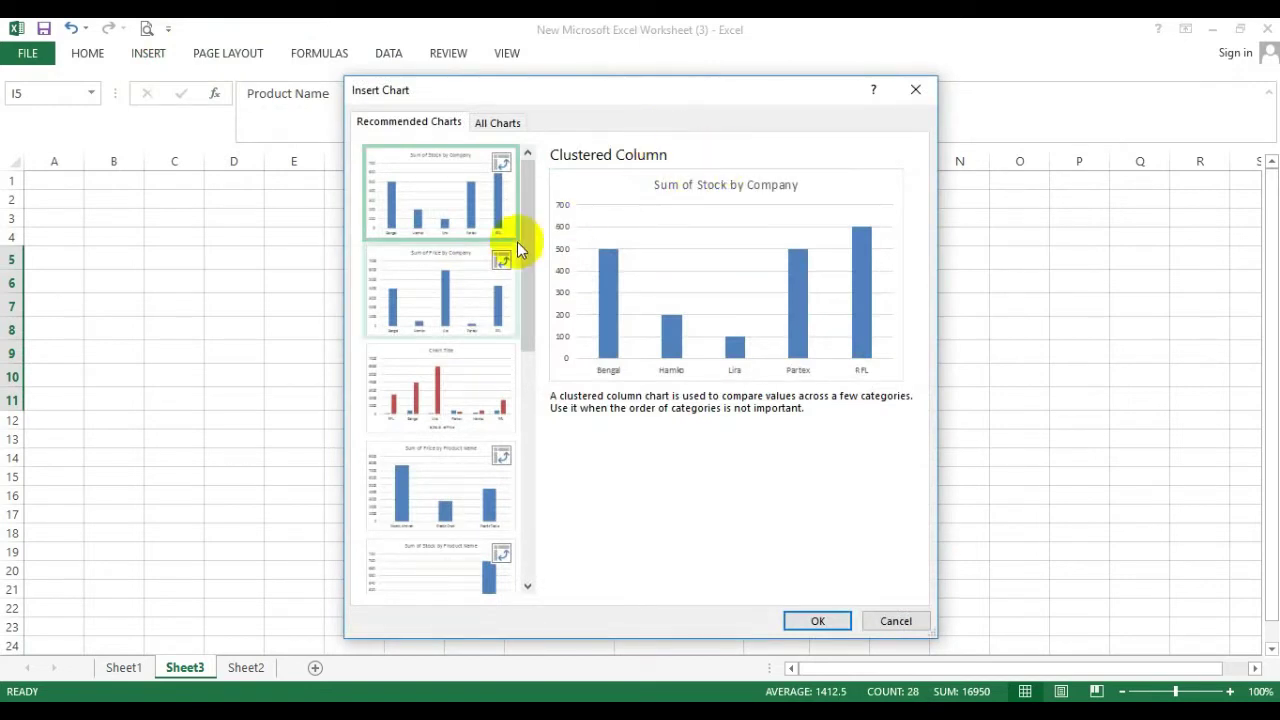
{"action": "mouse_move", "coordinate": [530, 237]}
{"action": "left_mouse_down"}
{"action": "mouse_move", "coordinate": [579, 528]}
{"action": "mouse_move", "coordinate": [551, 448]}
{"action": "mouse_move", "coordinate": [516, 178]}
{"action": "left_mouse_up"}
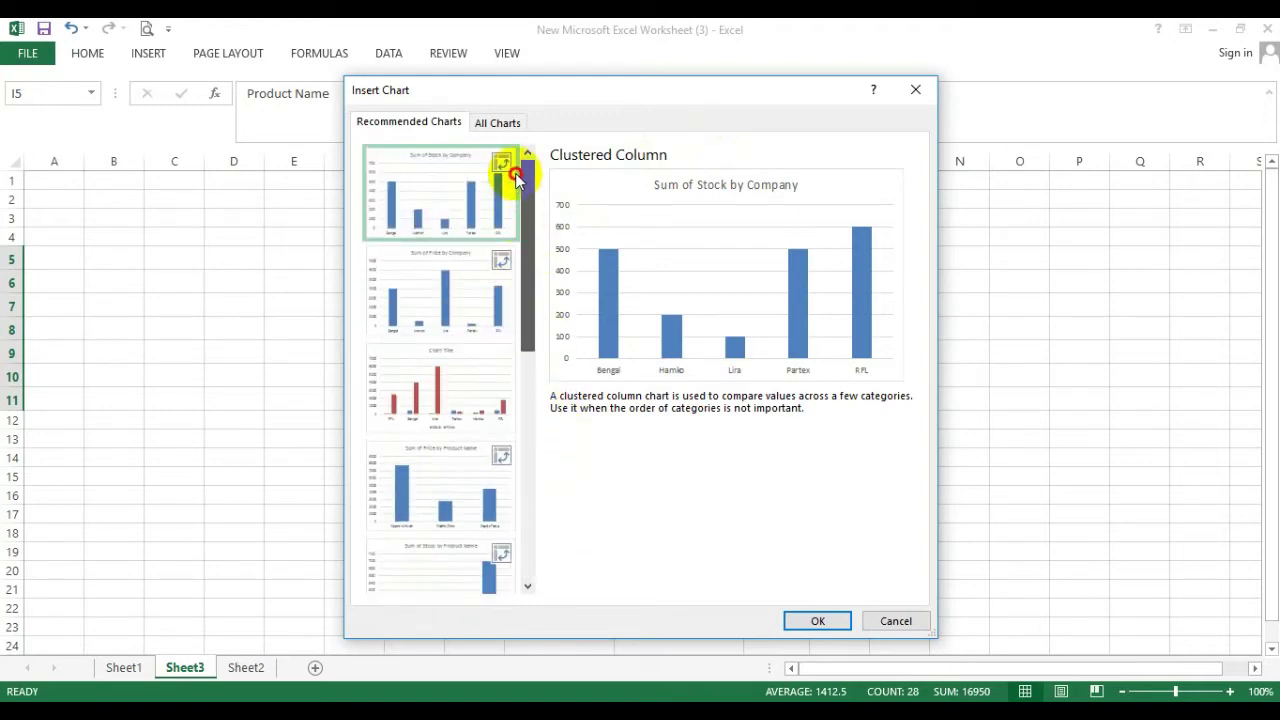
Step: Browse All Charts through Templates, Column, Line, Pie, Bar, Area and Scatter
{"action": "left_click", "coordinate": [502, 123]}
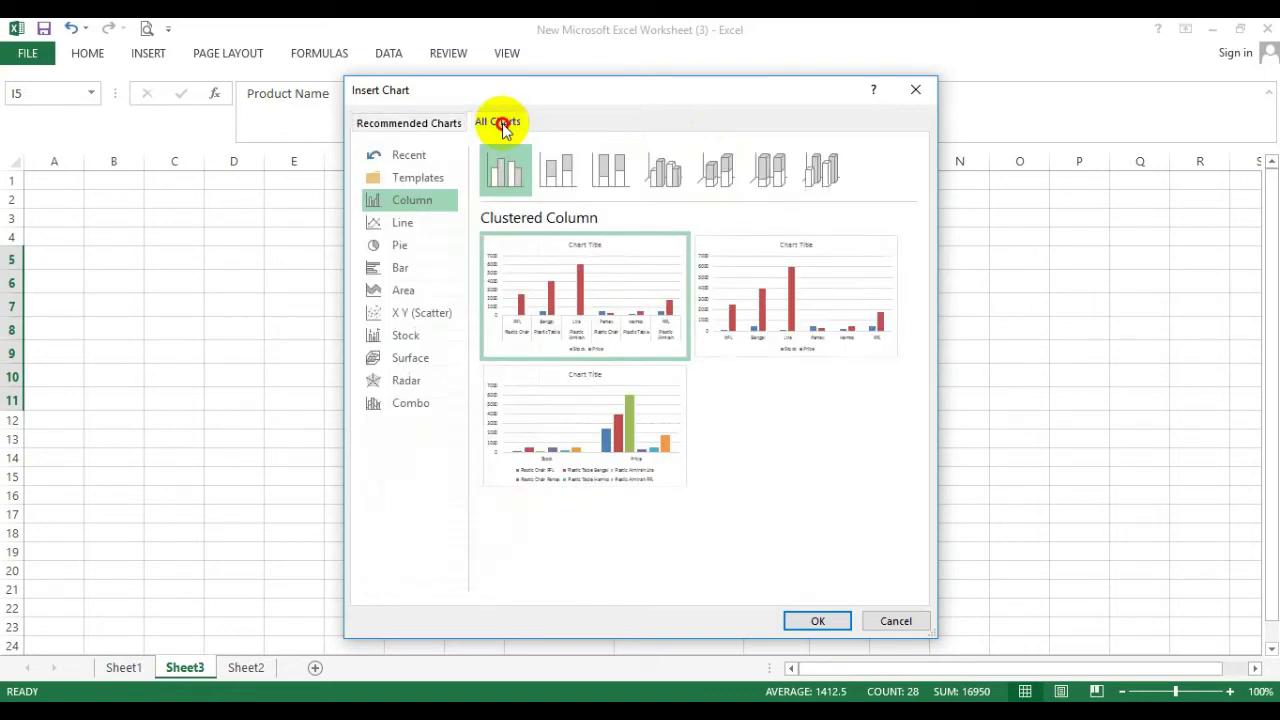
{"action": "left_click", "coordinate": [431, 177]}
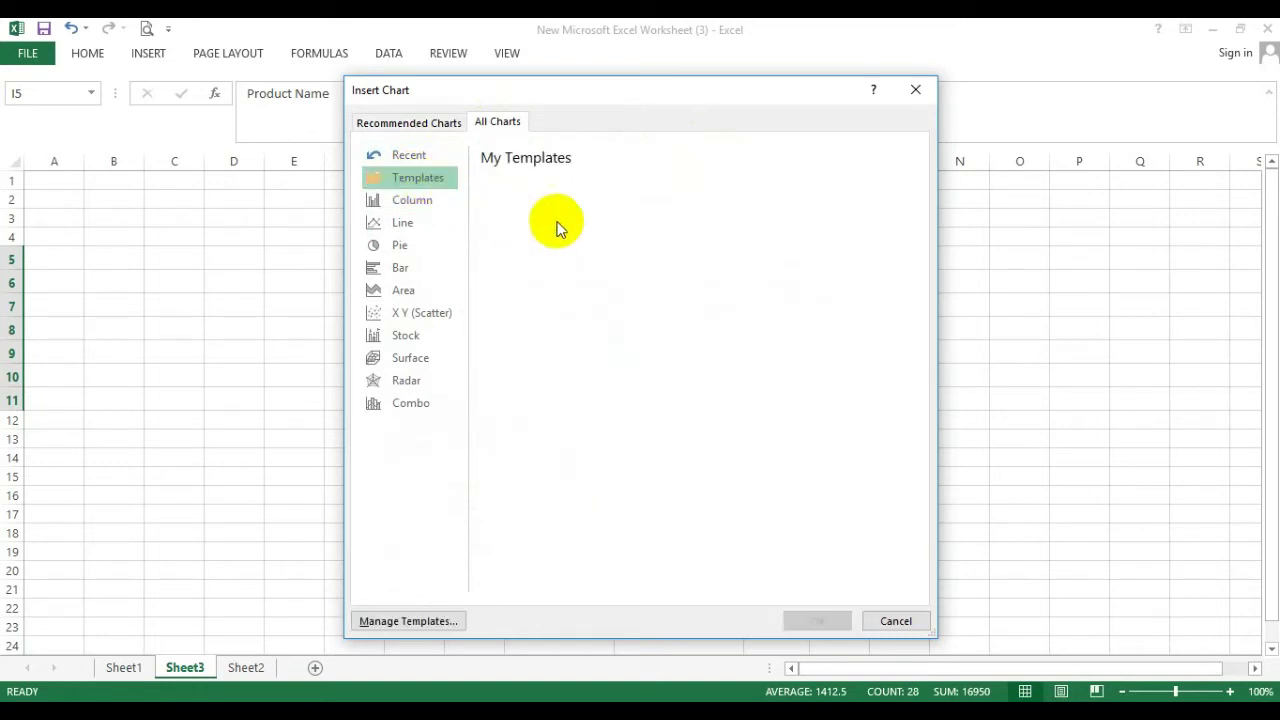
{"action": "left_click", "coordinate": [417, 203]}
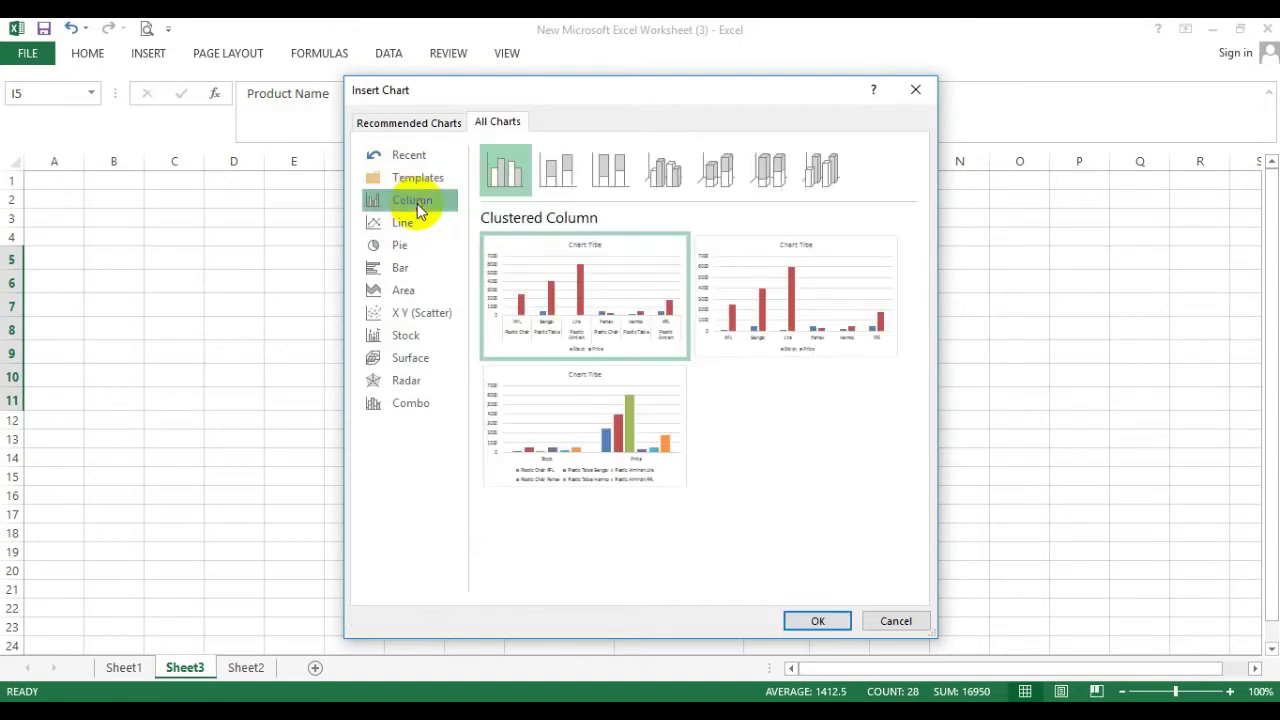
{"action": "mouse_move", "coordinate": [585, 300]}
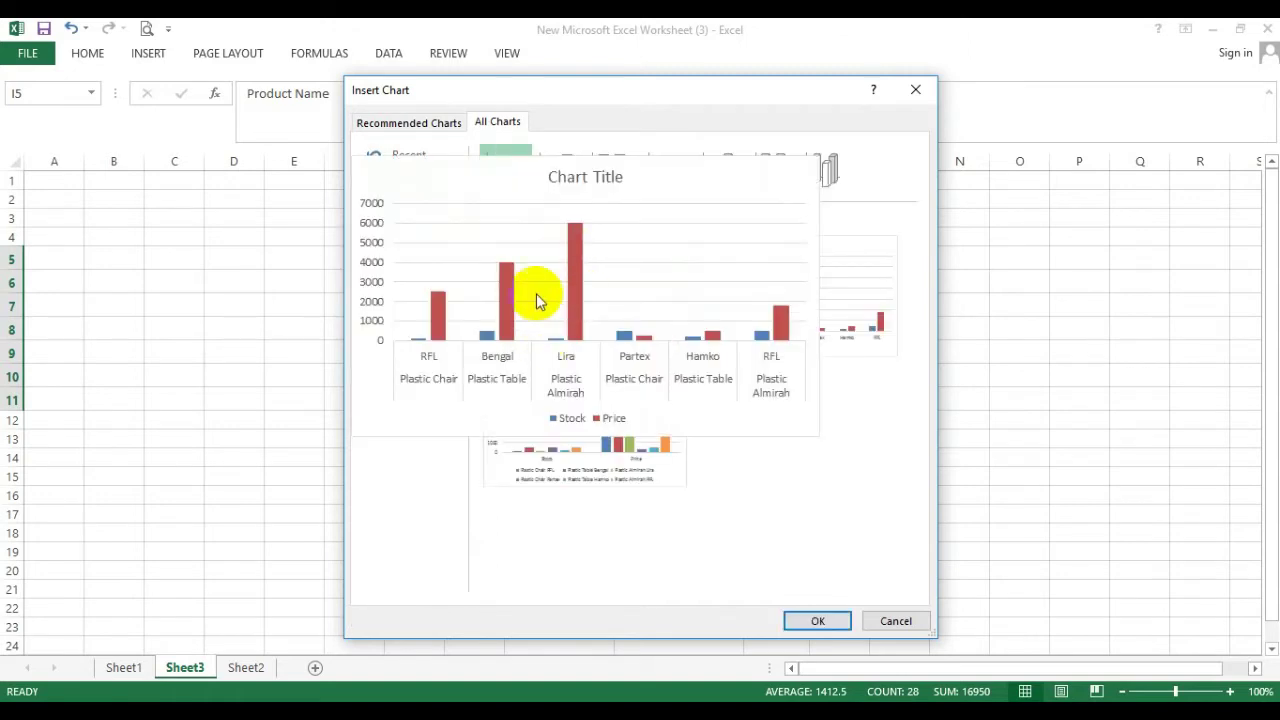
{"action": "left_click", "coordinate": [403, 222]}
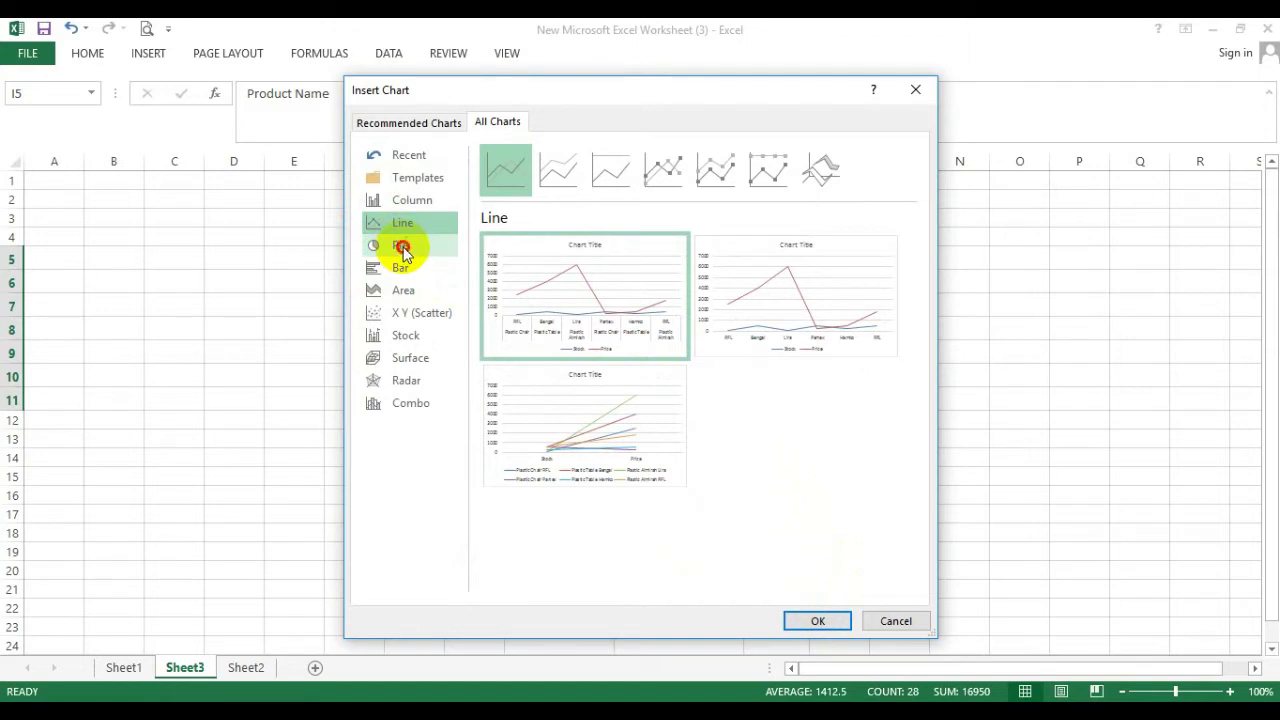
{"action": "left_click", "coordinate": [400, 250]}
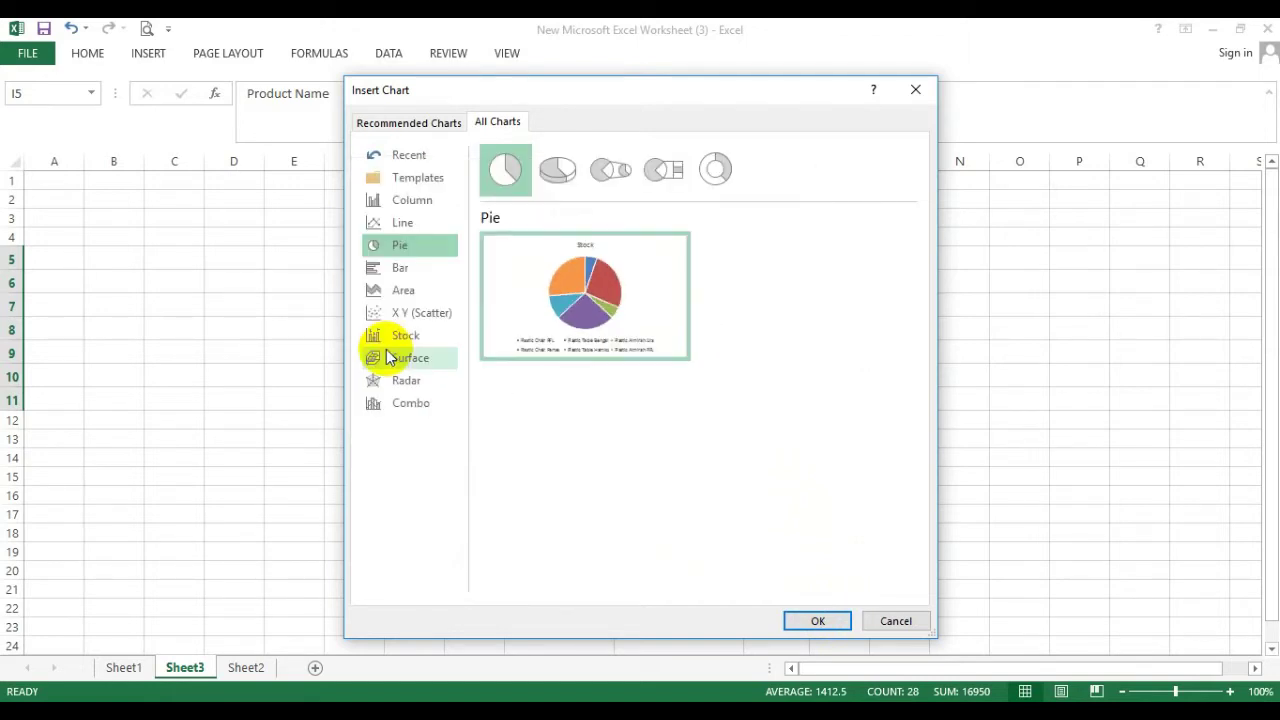
{"action": "left_click", "coordinate": [405, 272]}
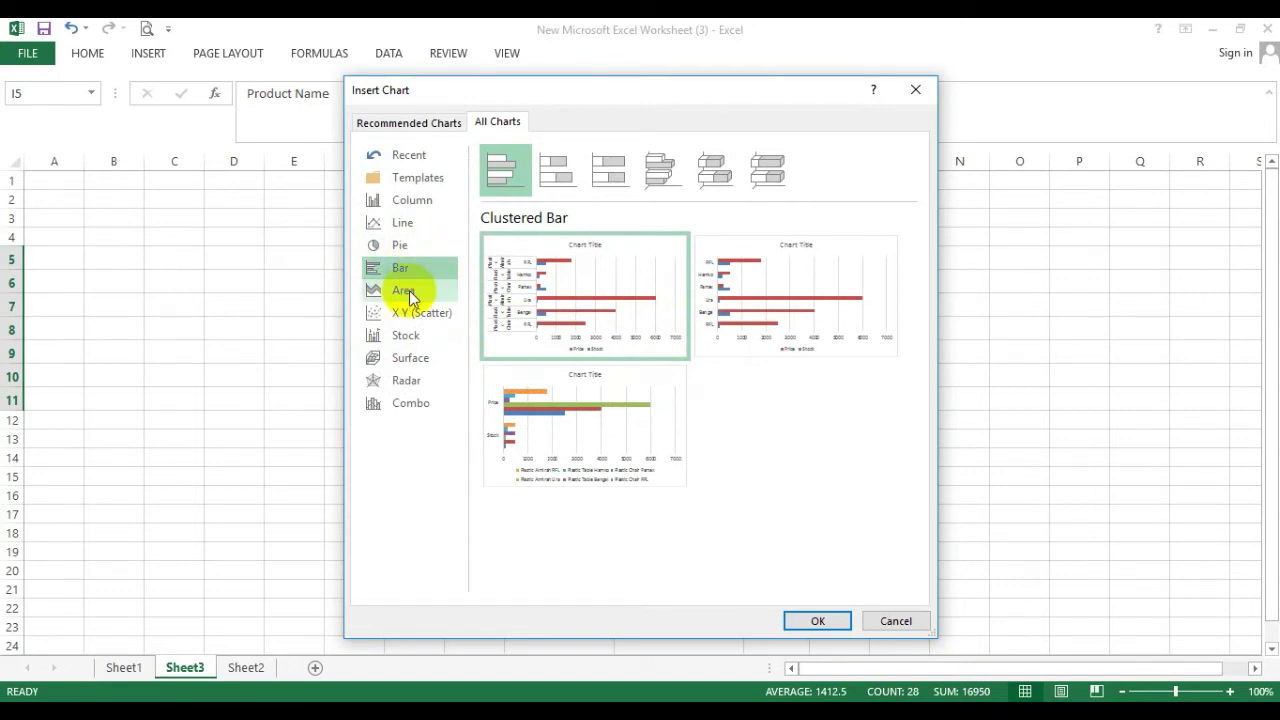
{"action": "left_click", "coordinate": [406, 291]}
{"action": "mouse_move", "coordinate": [585, 296]}
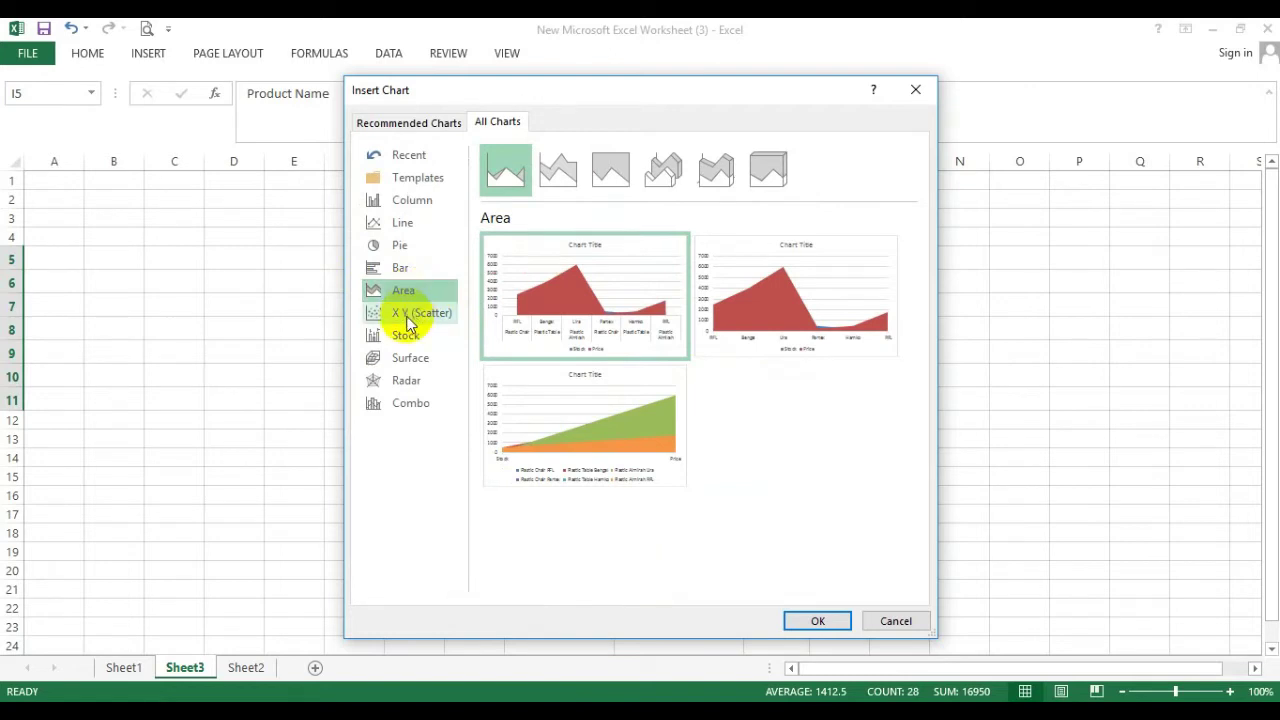
{"action": "left_click", "coordinate": [407, 316]}
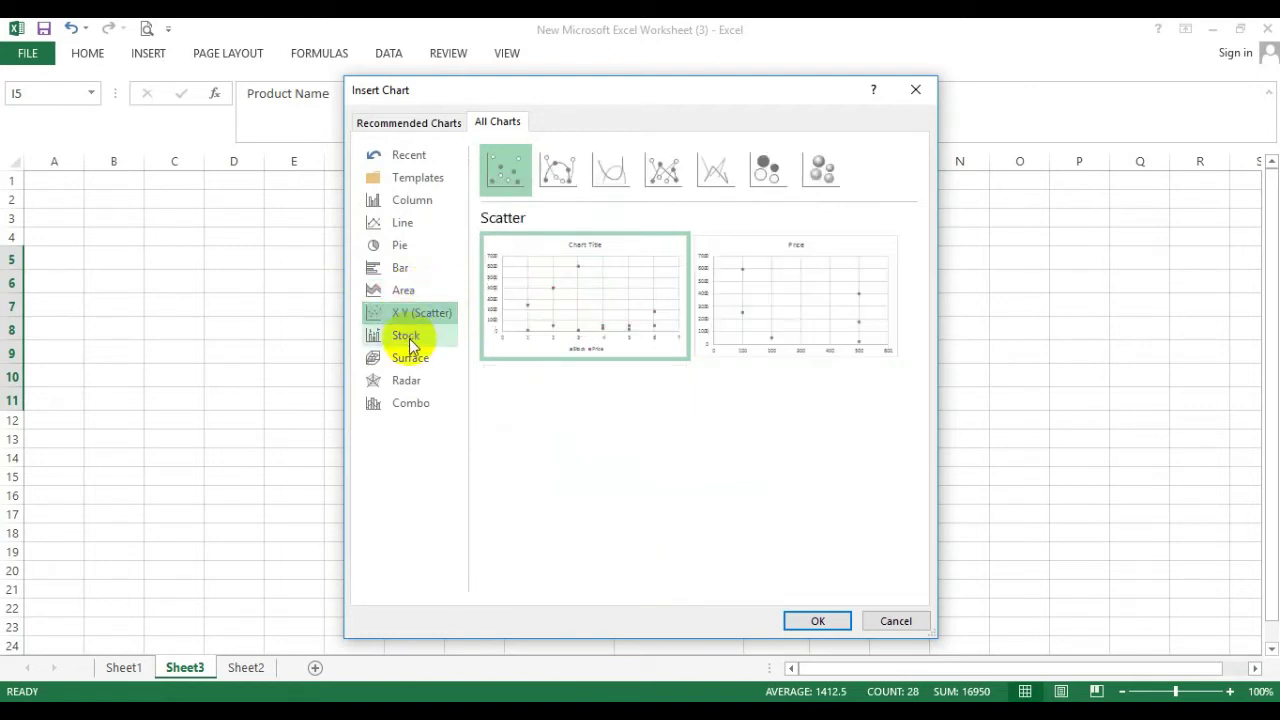
Step: Preview the Stock, Surface, Radar and Combo types, then settle on Pie
{"action": "left_click", "coordinate": [411, 340]}
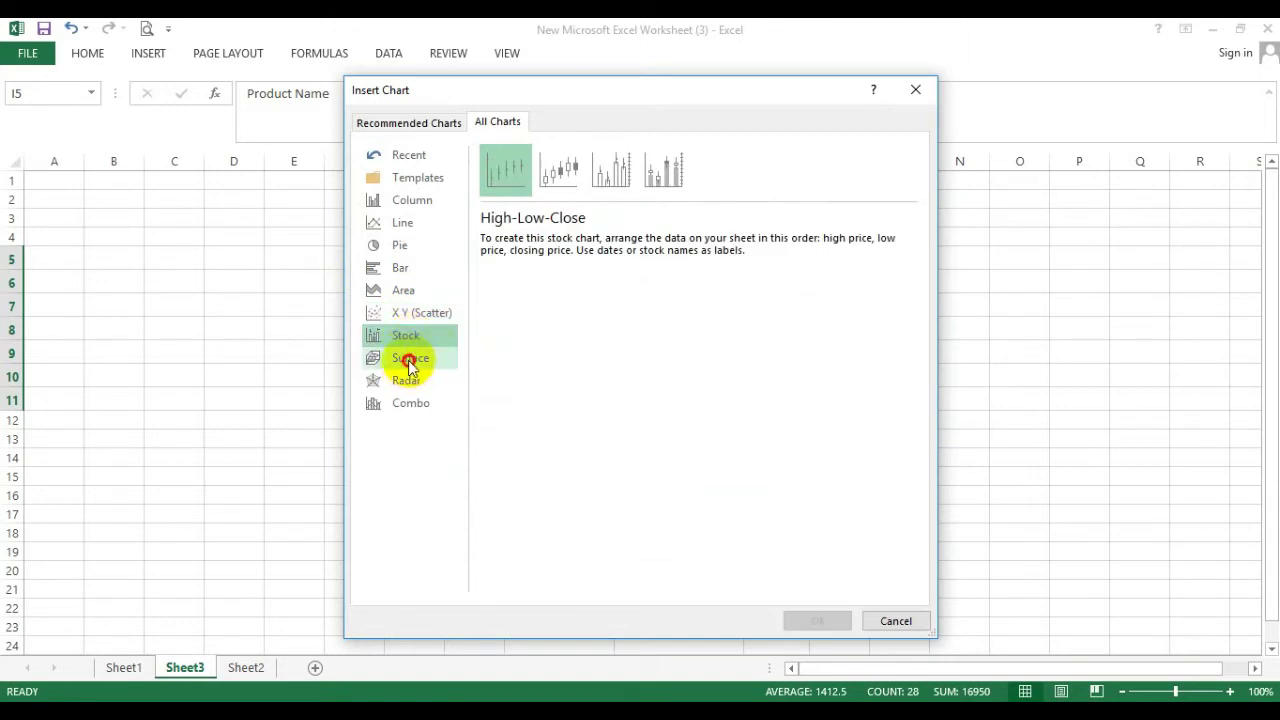
{"action": "left_click", "coordinate": [410, 362]}
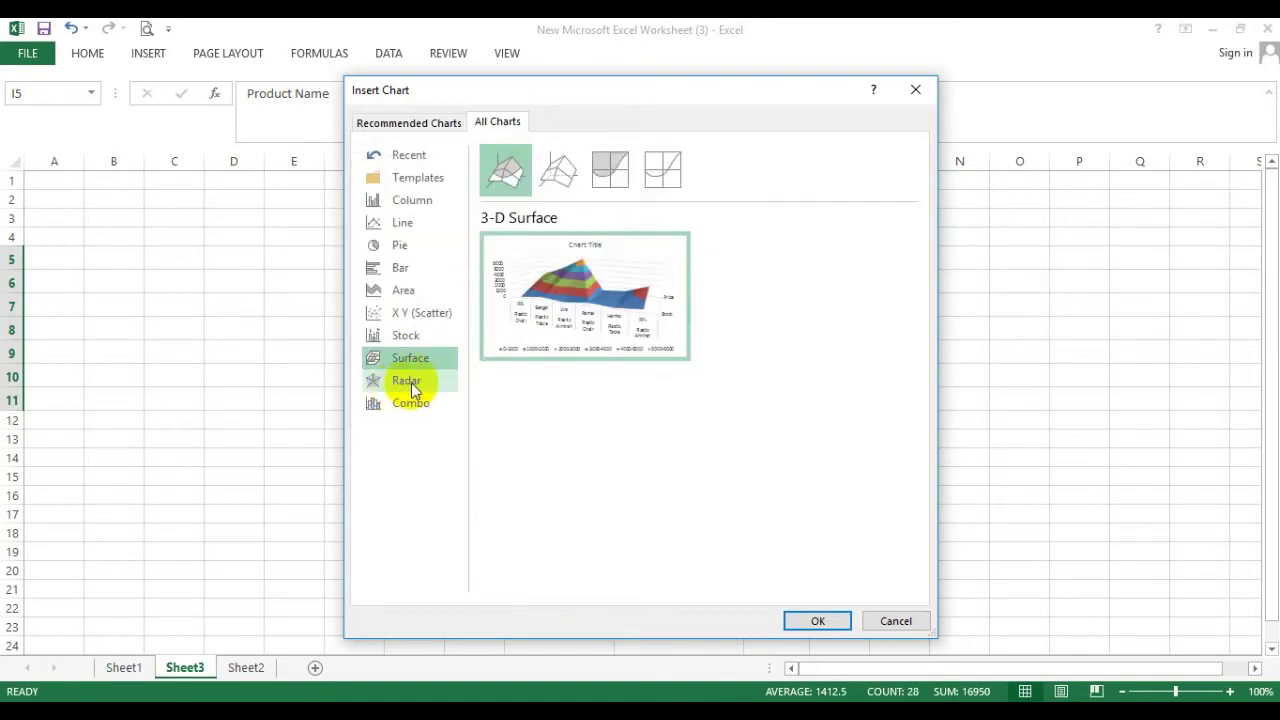
{"action": "left_click", "coordinate": [407, 384]}
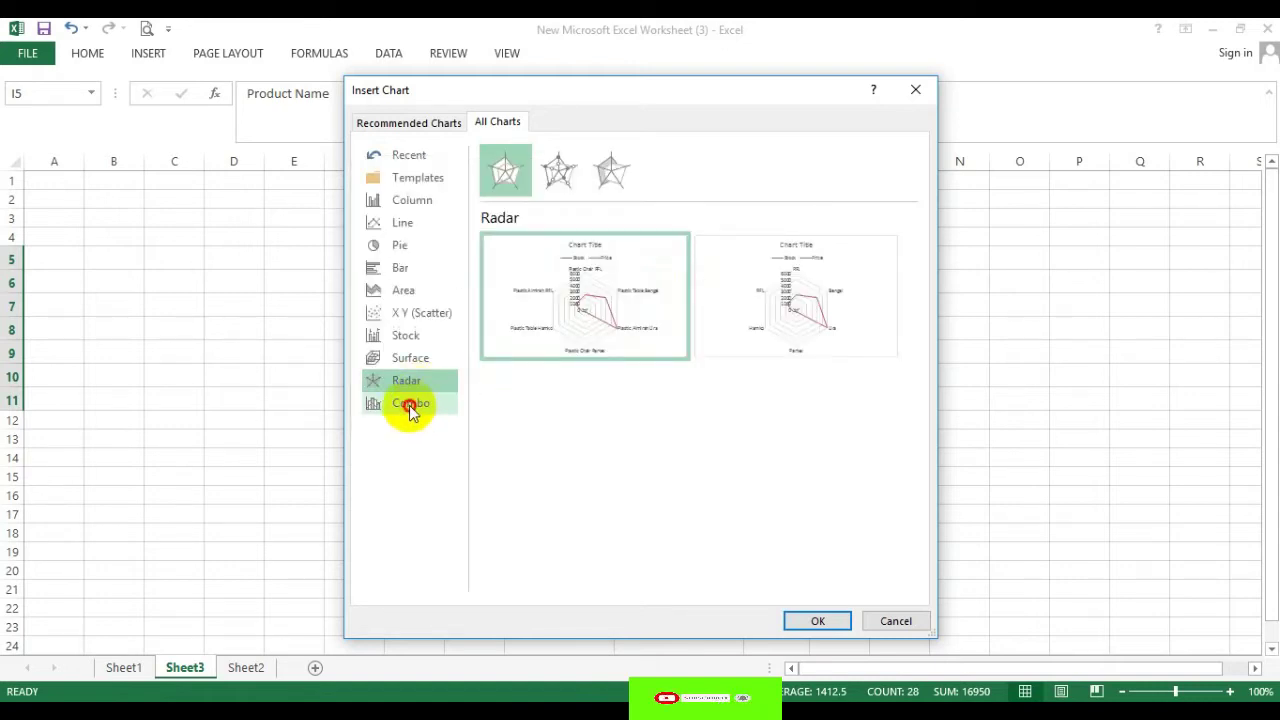
{"action": "left_click", "coordinate": [410, 410]}
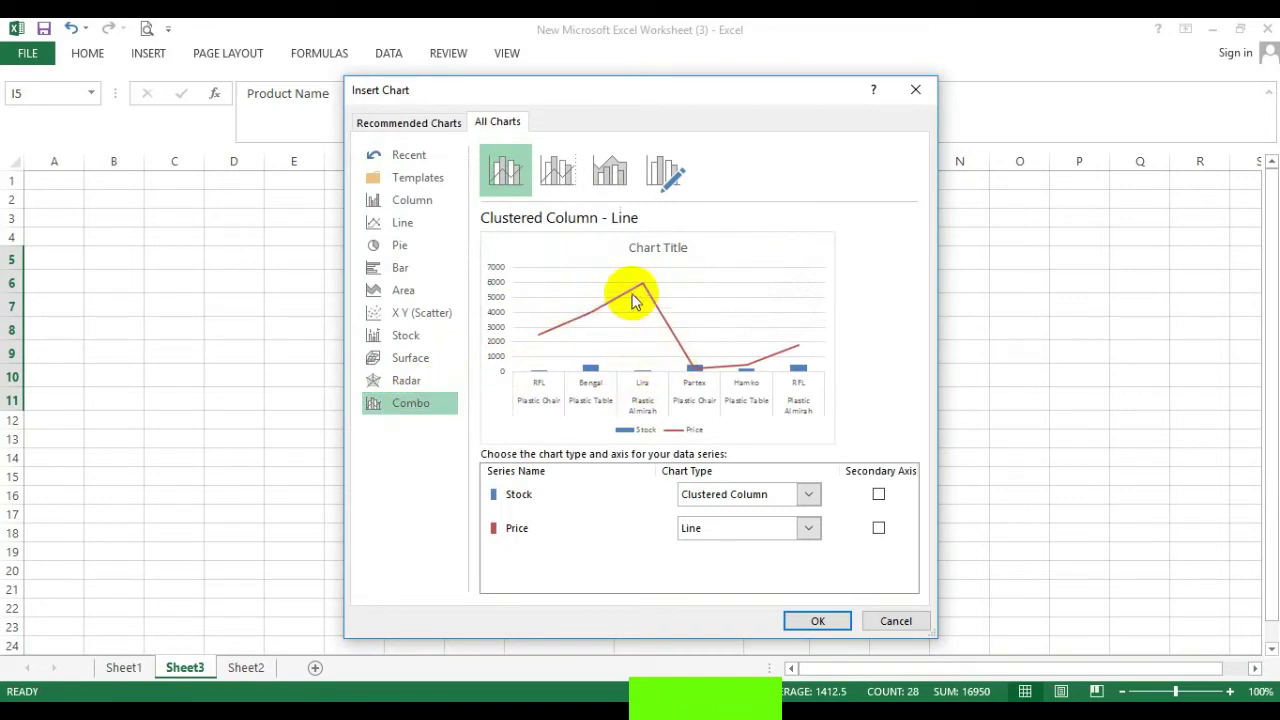
{"action": "left_click", "coordinate": [405, 250]}
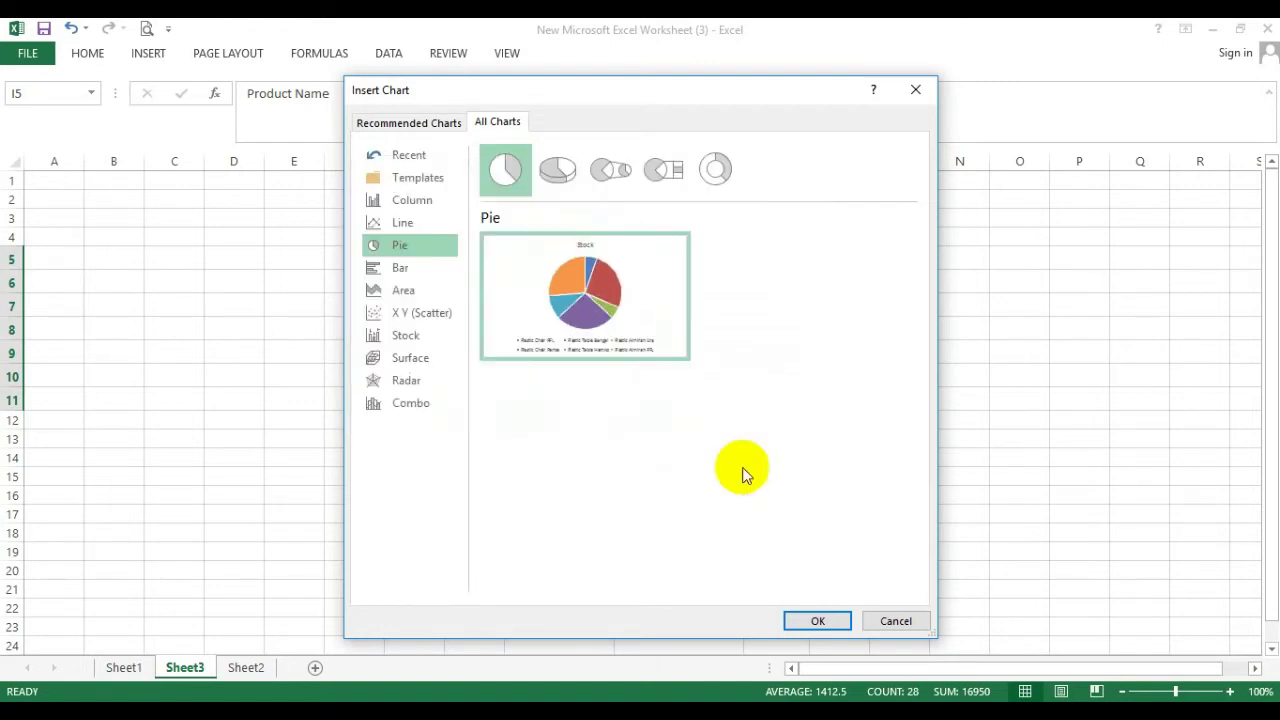
Step: Insert the Stock pie chart with a six-product legend and click through its slices
{"action": "left_click", "coordinate": [818, 621]}
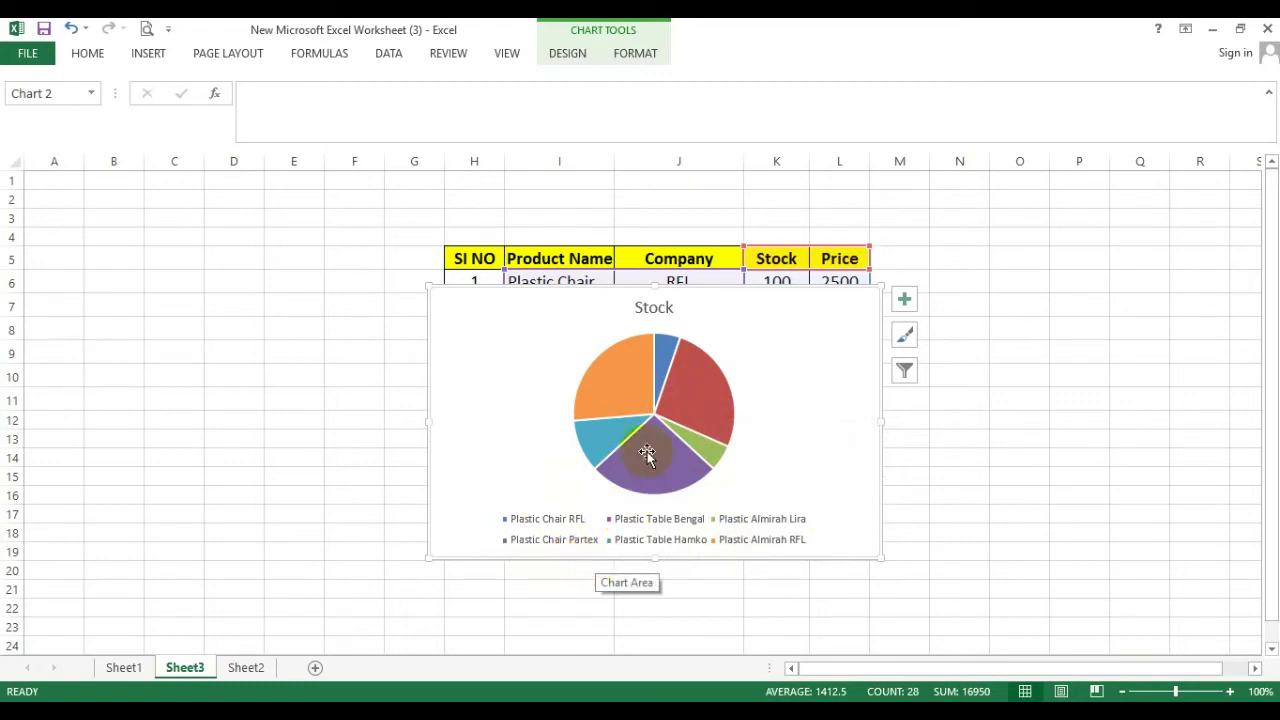
{"action": "left_click", "coordinate": [642, 362]}
{"action": "left_click", "coordinate": [685, 365]}
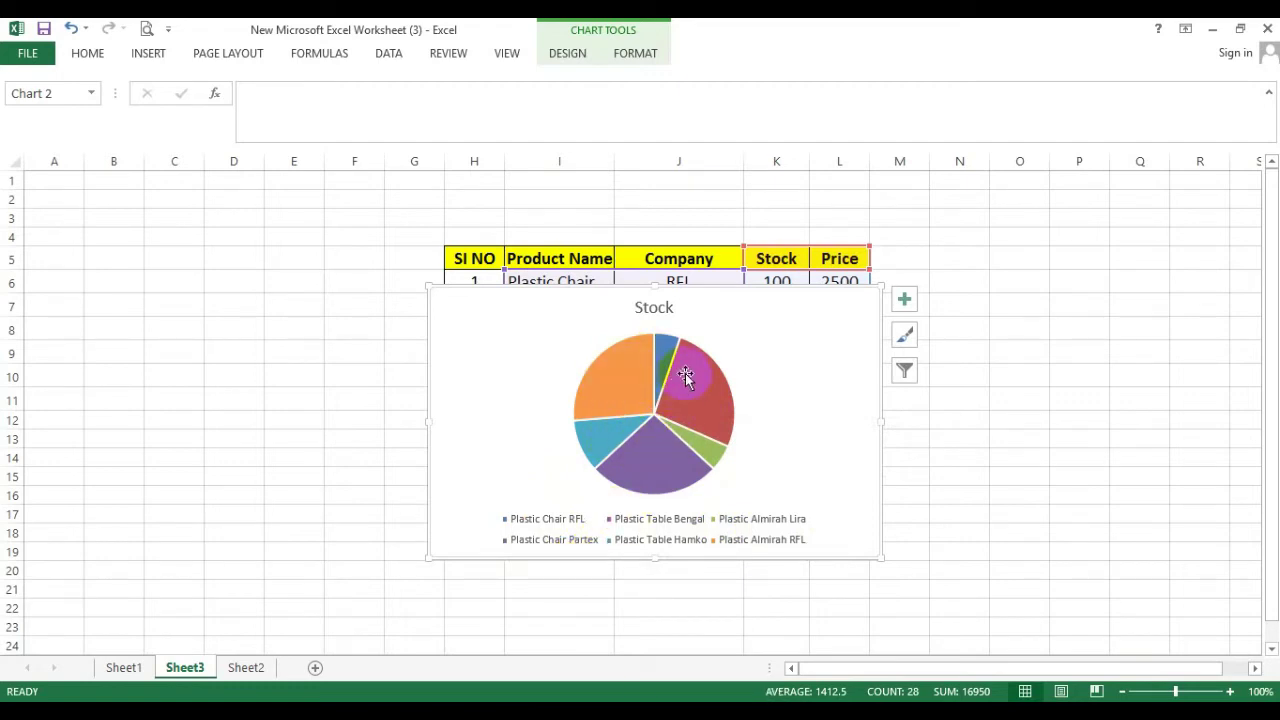
{"action": "left_click", "coordinate": [648, 443]}
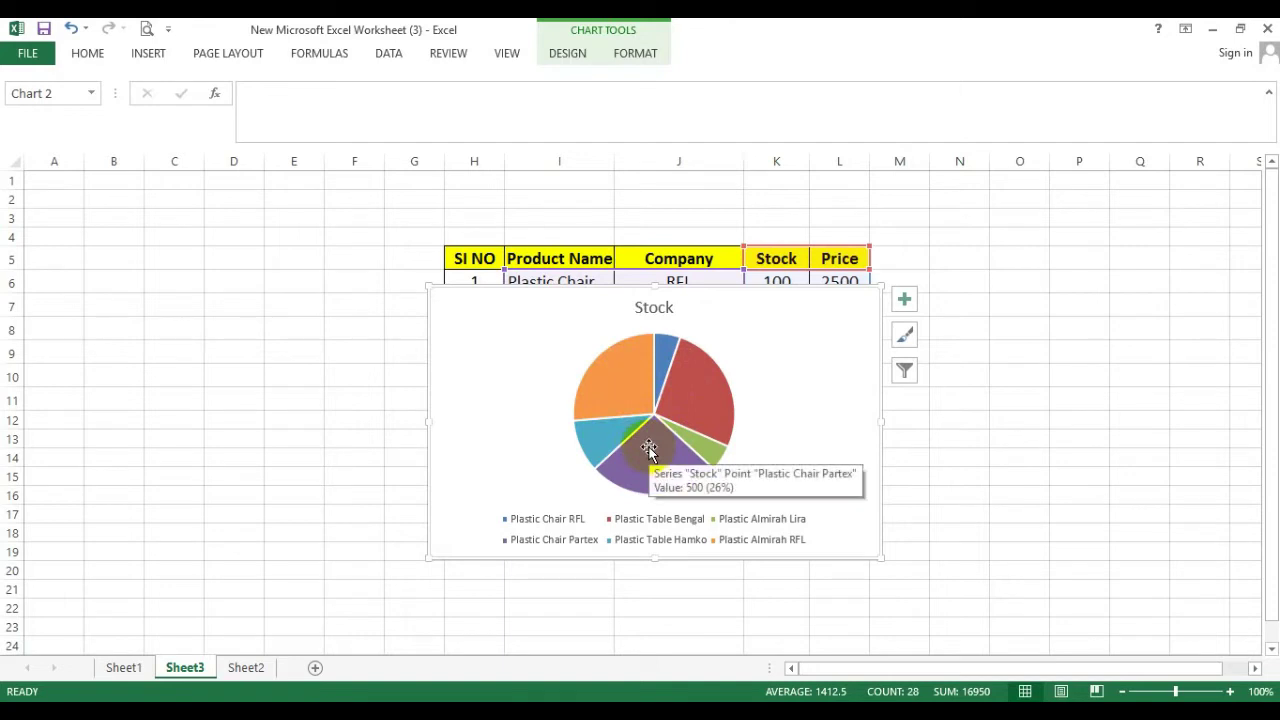
{"action": "left_click", "coordinate": [663, 441]}
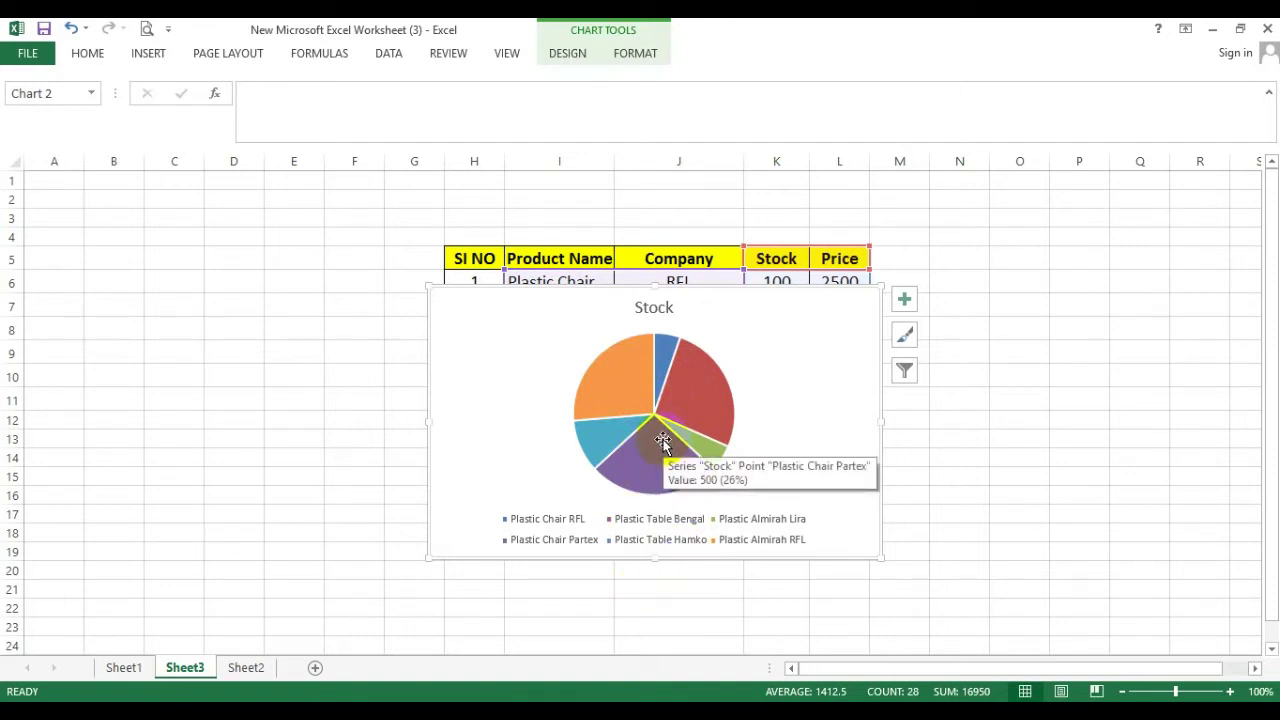
{"action": "left_click", "coordinate": [651, 370]}
{"action": "left_click", "coordinate": [616, 409]}
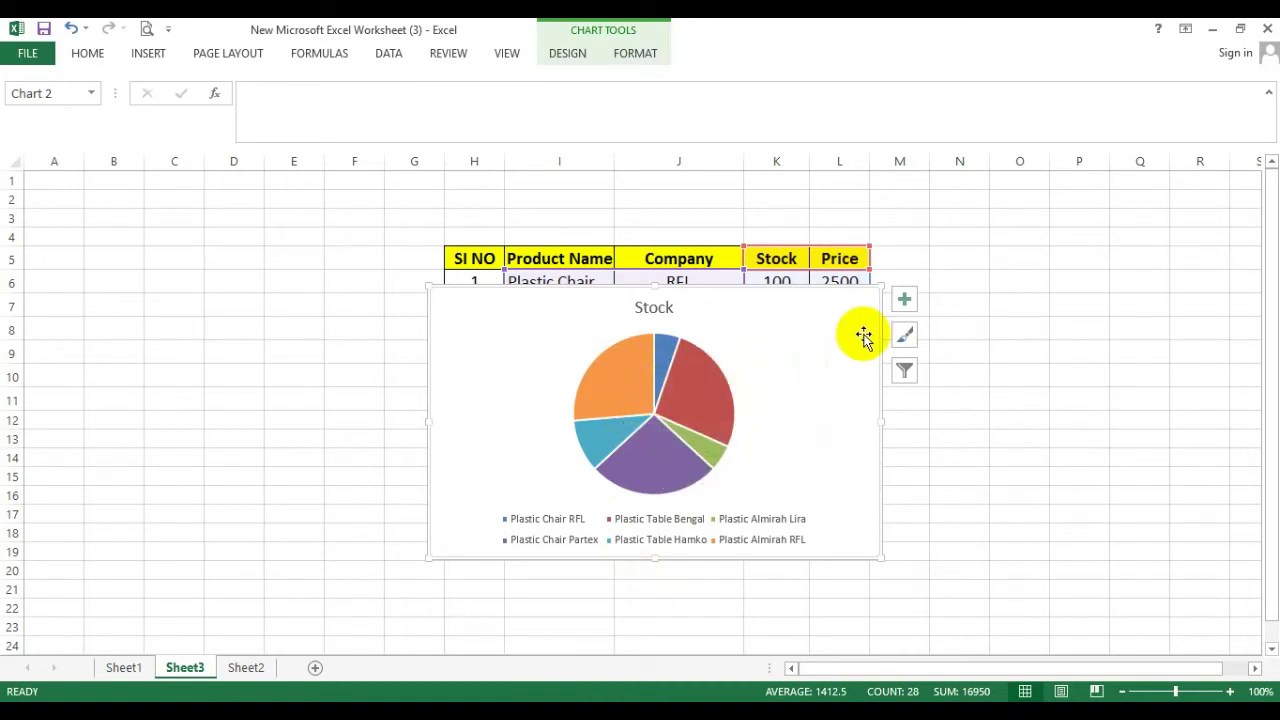
{"action": "left_click", "coordinate": [688, 382]}
{"action": "mouse_move", "coordinate": [666, 365]}
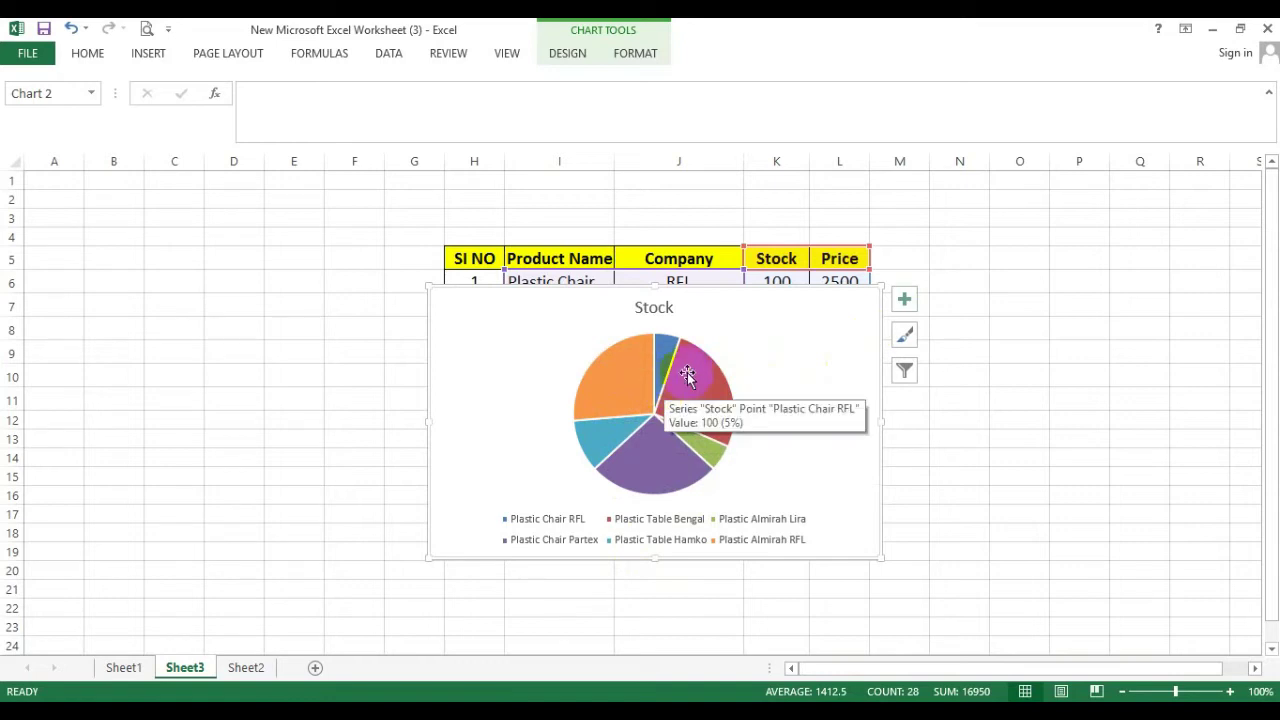
{"action": "left_click", "coordinate": [663, 355]}
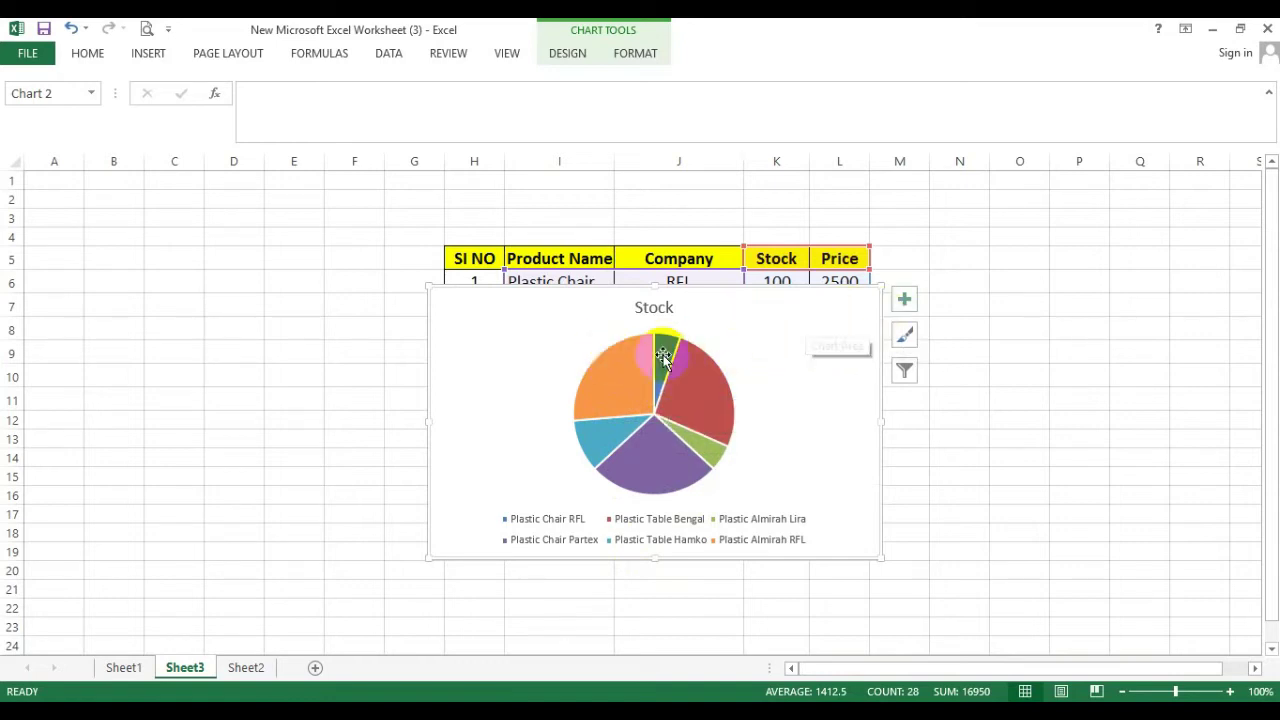
Step: Turn off Data Labels and Legend in Chart Elements, leaving only the Stock title and slices
{"action": "left_click", "coordinate": [905, 301]}
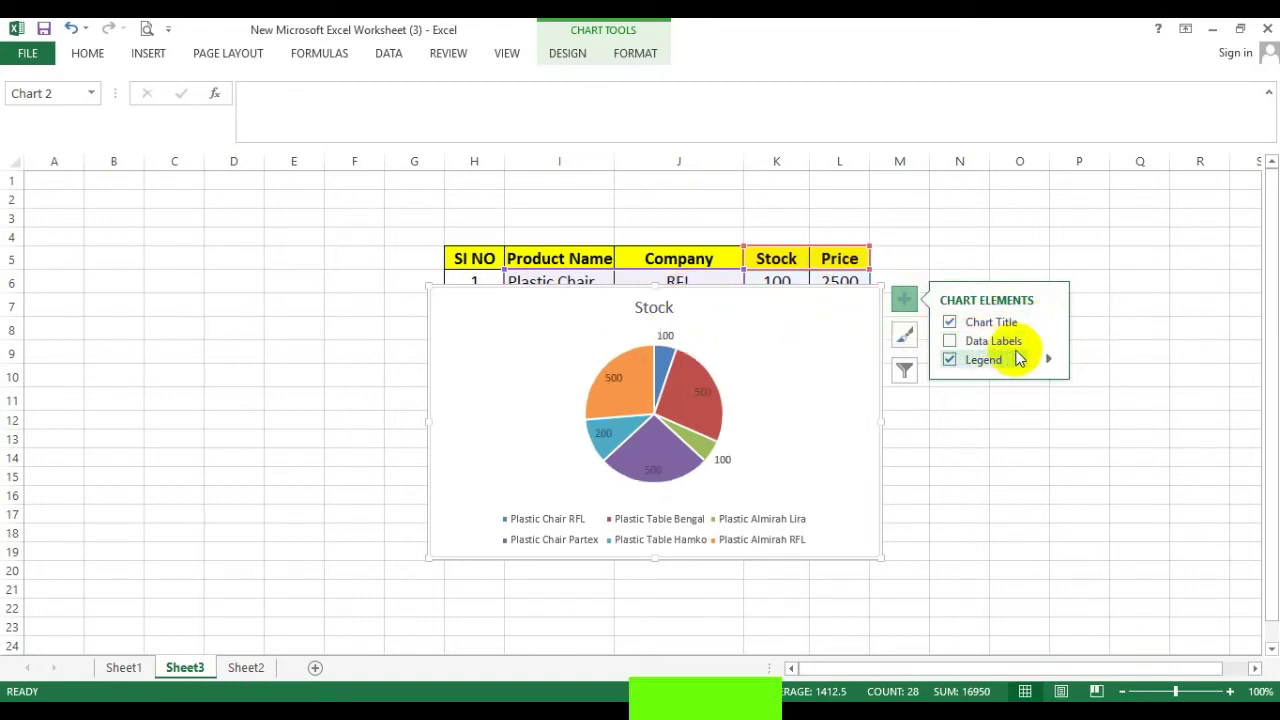
{"action": "left_click", "coordinate": [950, 342]}
{"action": "left_click", "coordinate": [951, 344]}
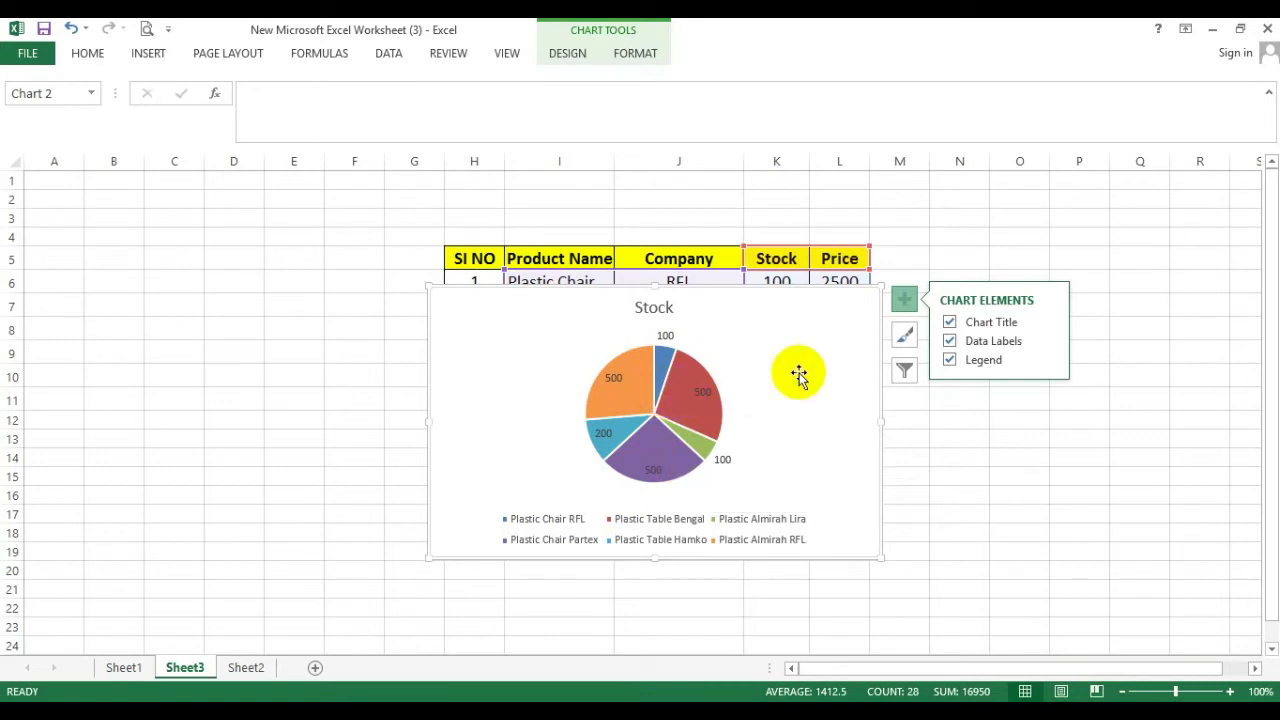
{"action": "left_click", "coordinate": [949, 360]}
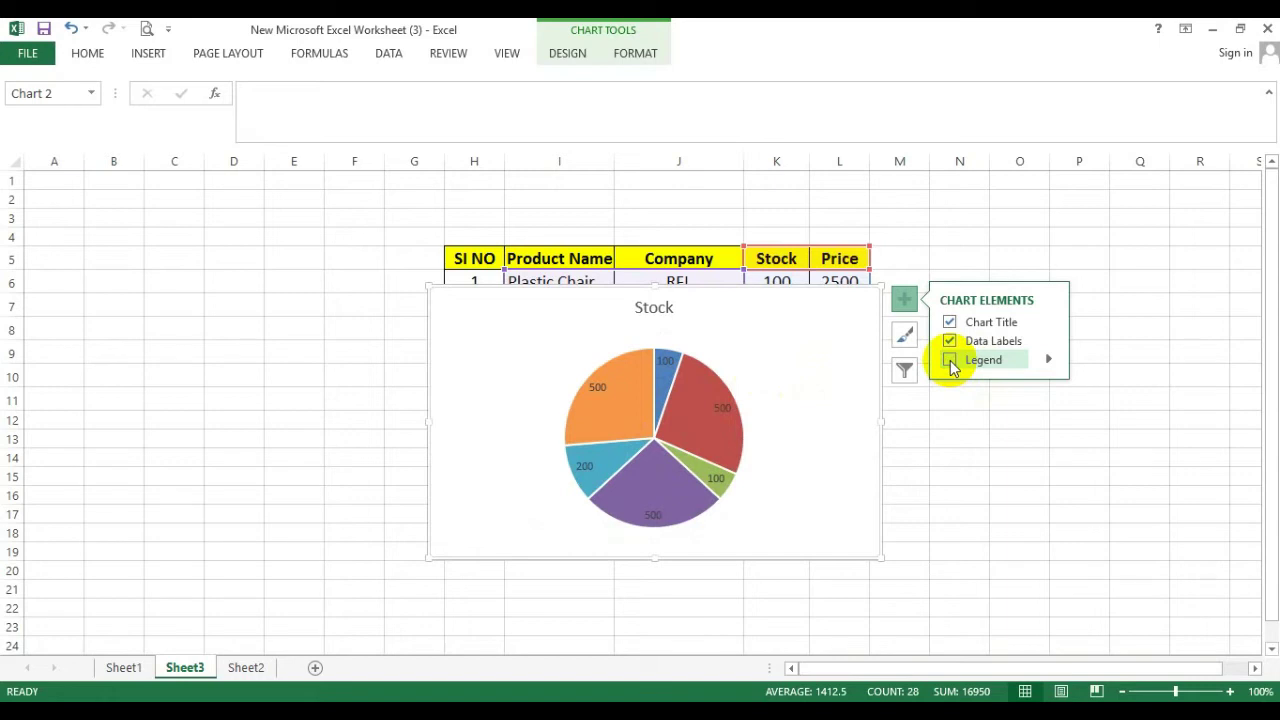
{"action": "left_click", "coordinate": [739, 408]}
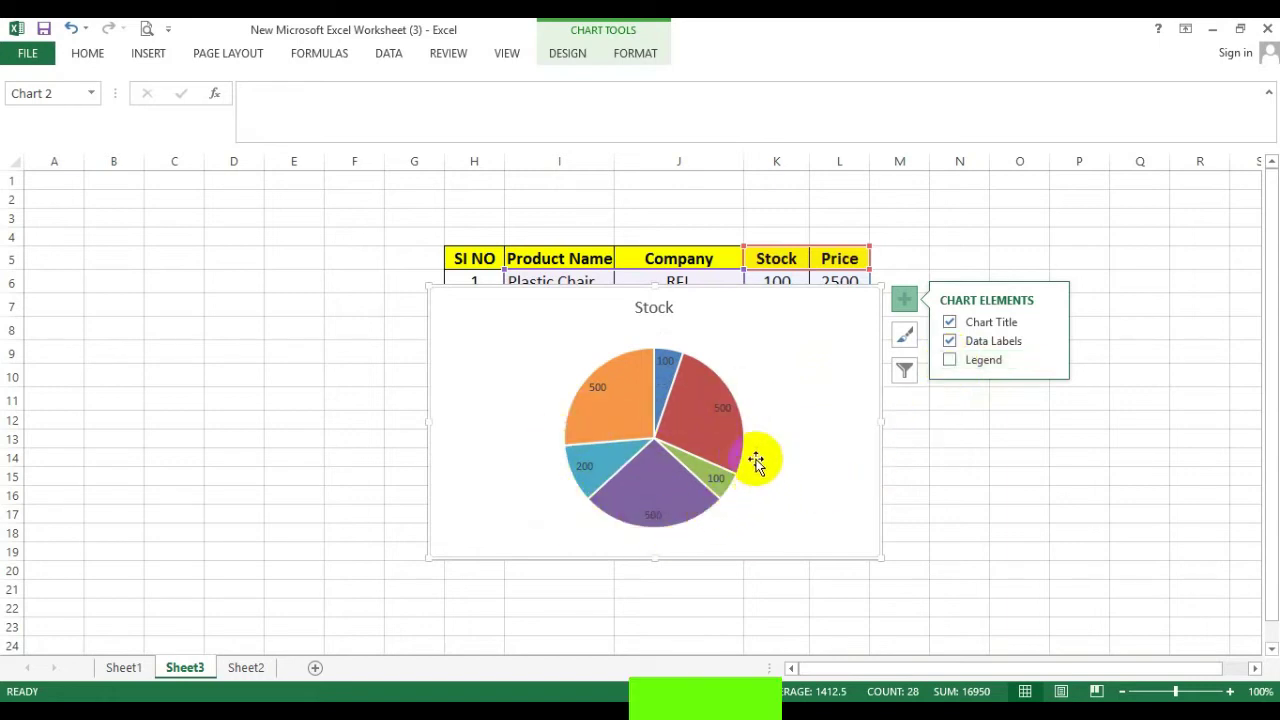
{"action": "left_click", "coordinate": [950, 360]}
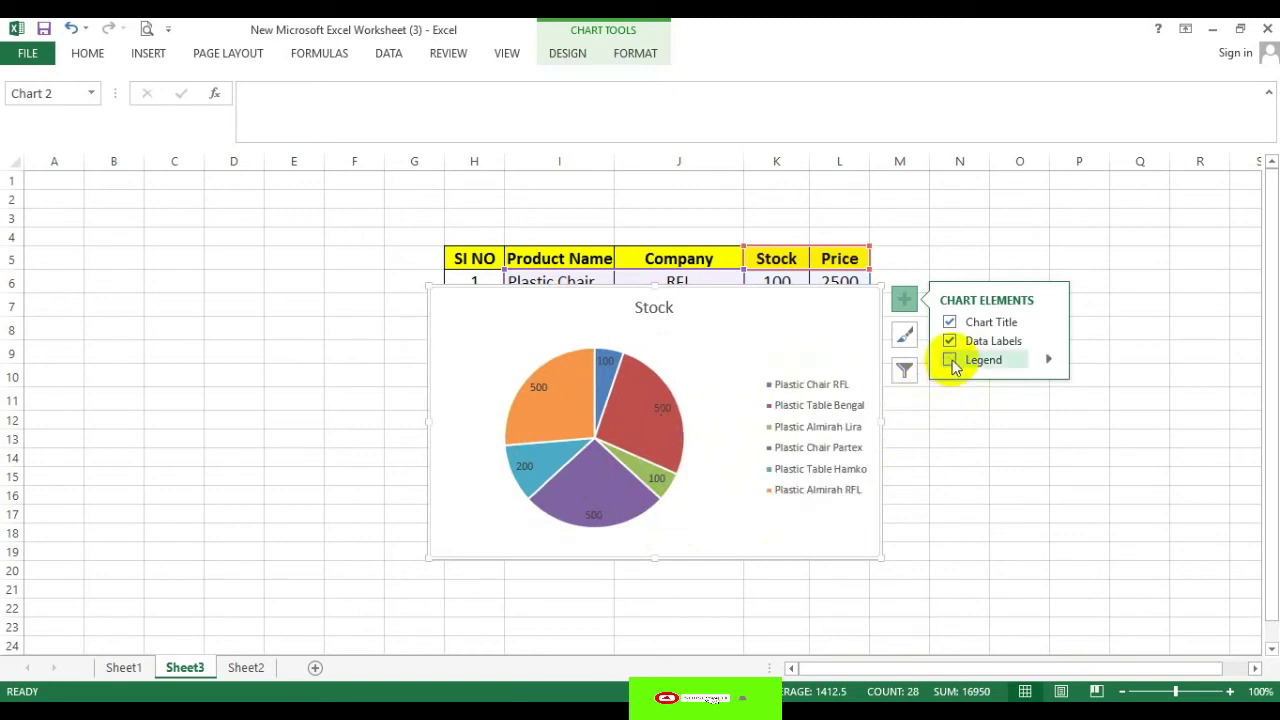
{"action": "left_click", "coordinate": [950, 360]}
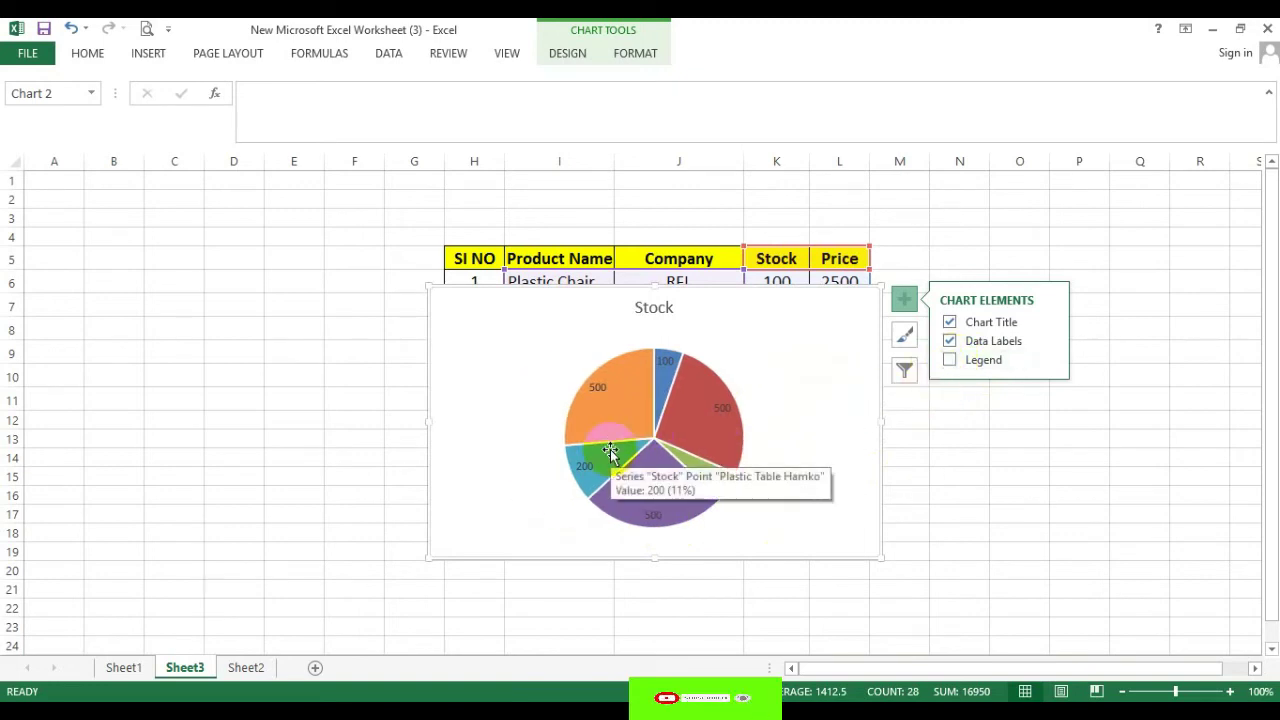
{"action": "left_click", "coordinate": [951, 342]}
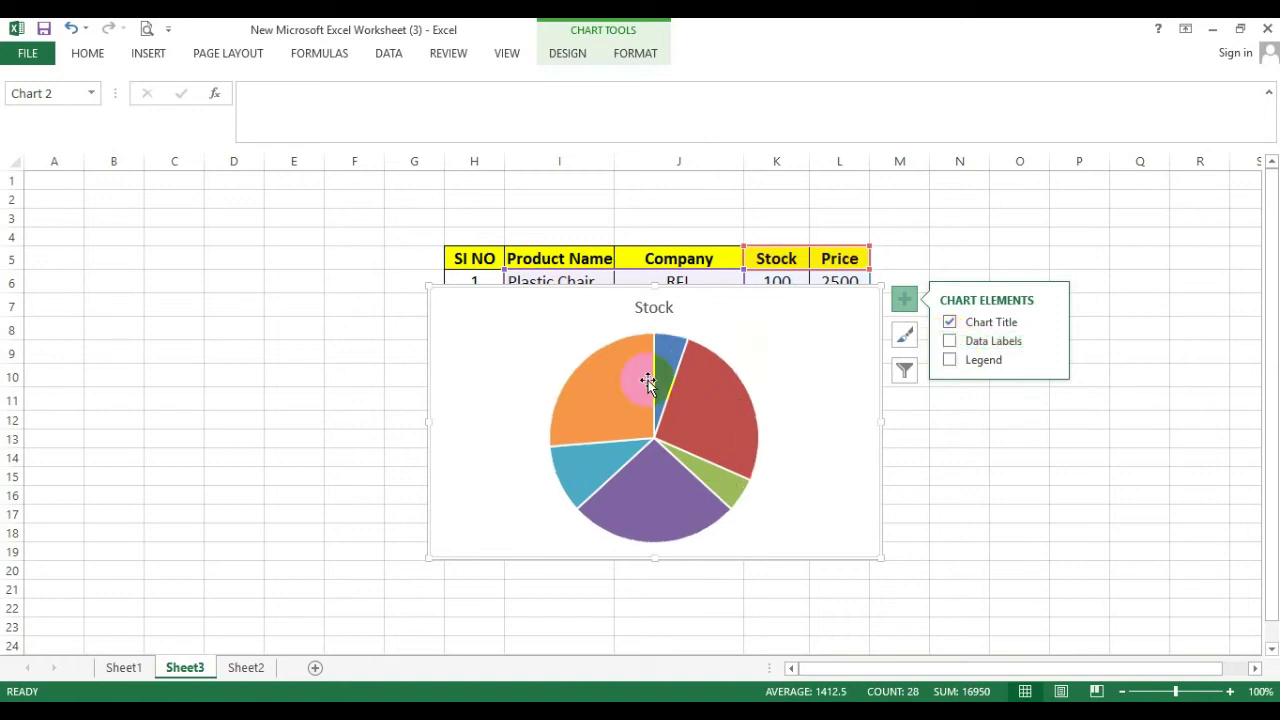
{"action": "left_click", "coordinate": [950, 360]}
{"action": "left_click", "coordinate": [951, 360]}
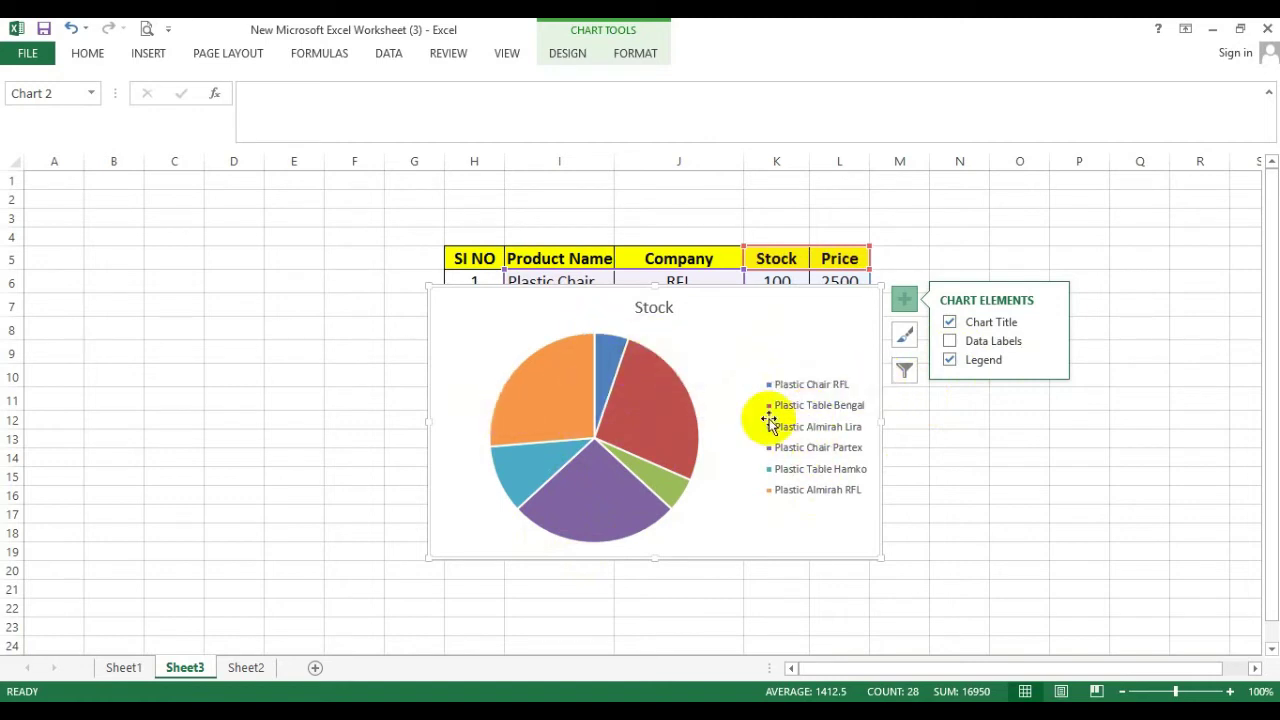
{"action": "left_click", "coordinate": [949, 361]}
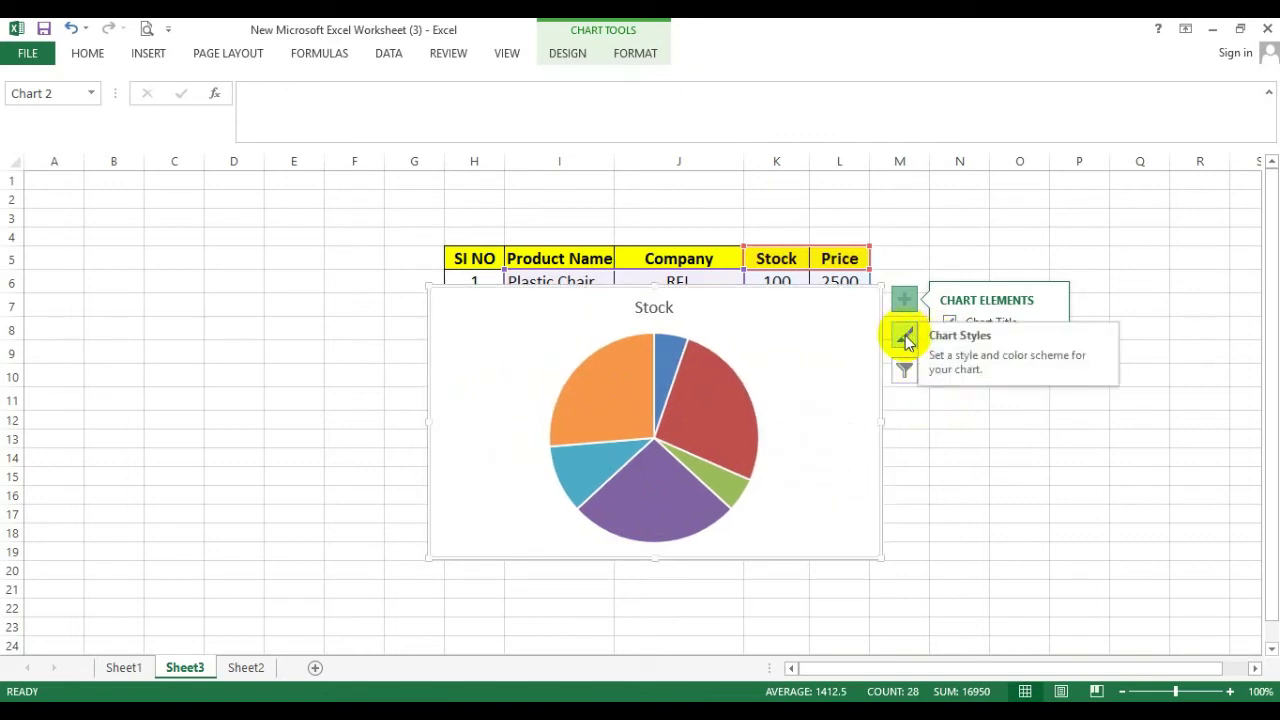
Step: Apply chart Style 3 so the Stock pie shows percentage labels and a side legend
{"action": "left_click", "coordinate": [905, 338]}
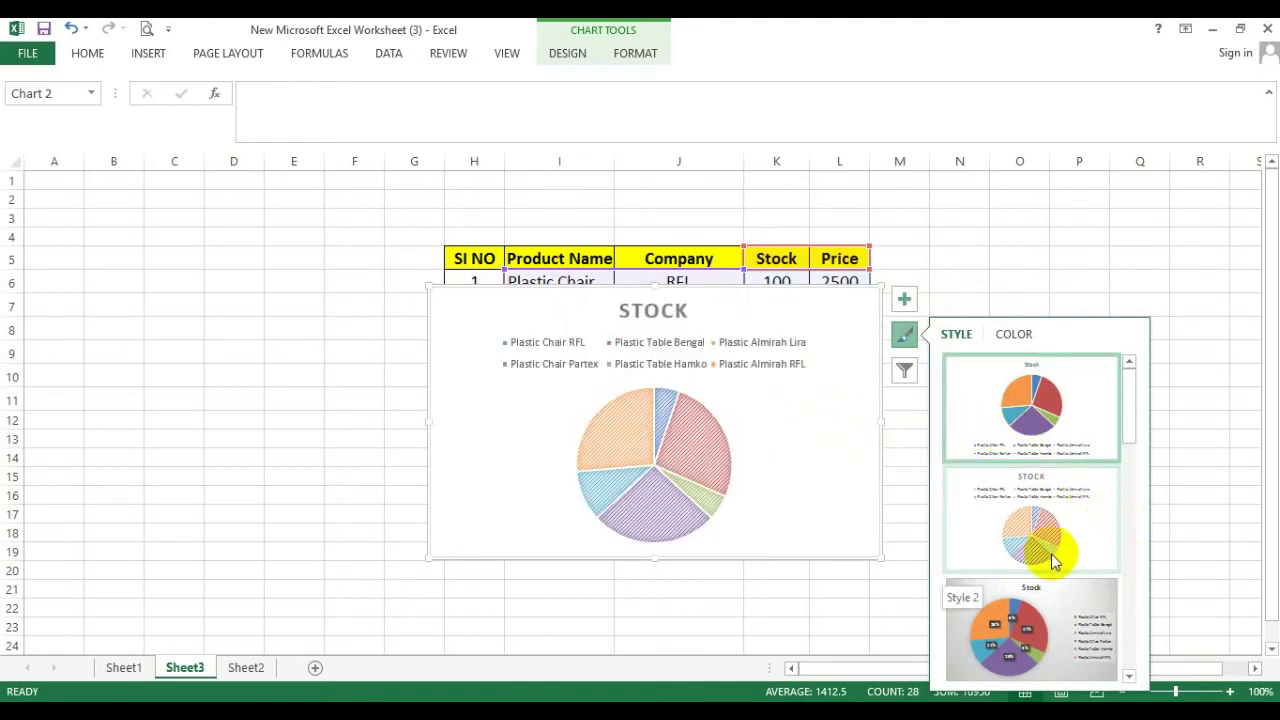
{"action": "left_click", "coordinate": [1036, 632]}
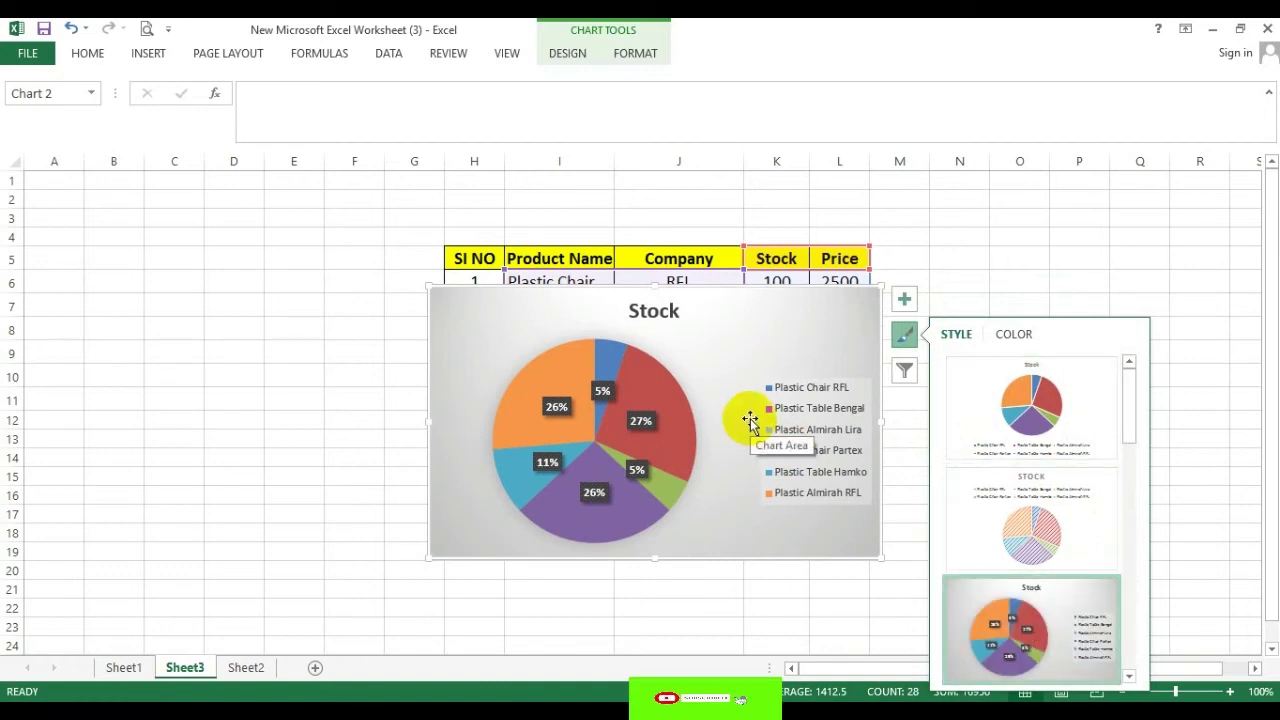
{"action": "left_click", "coordinate": [904, 372]}
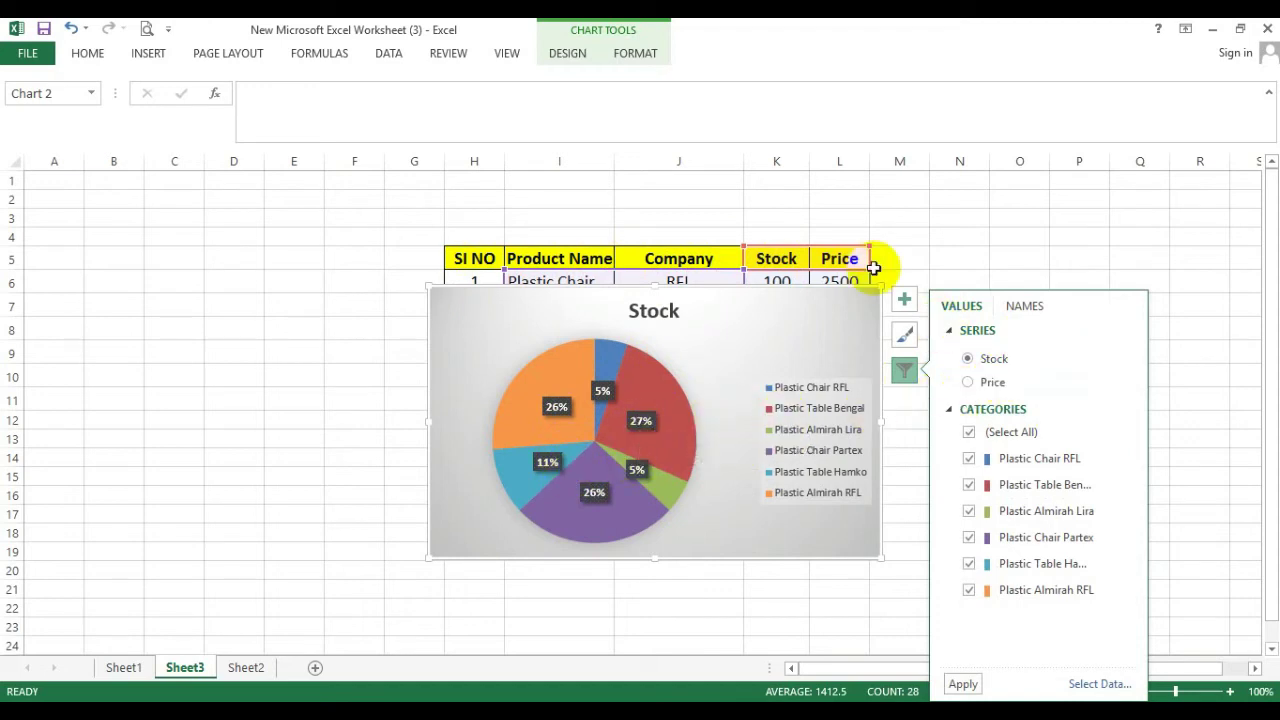
{"action": "left_click", "coordinate": [968, 383]}
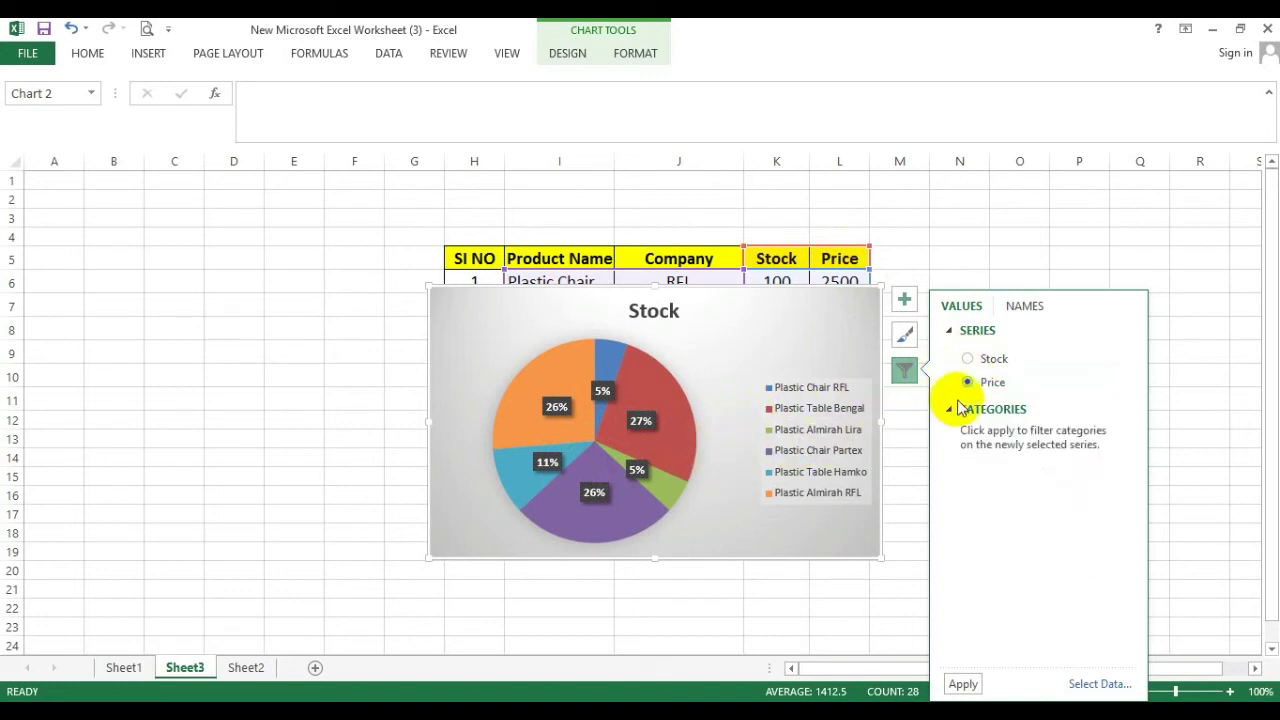
{"action": "left_click", "coordinate": [965, 685]}
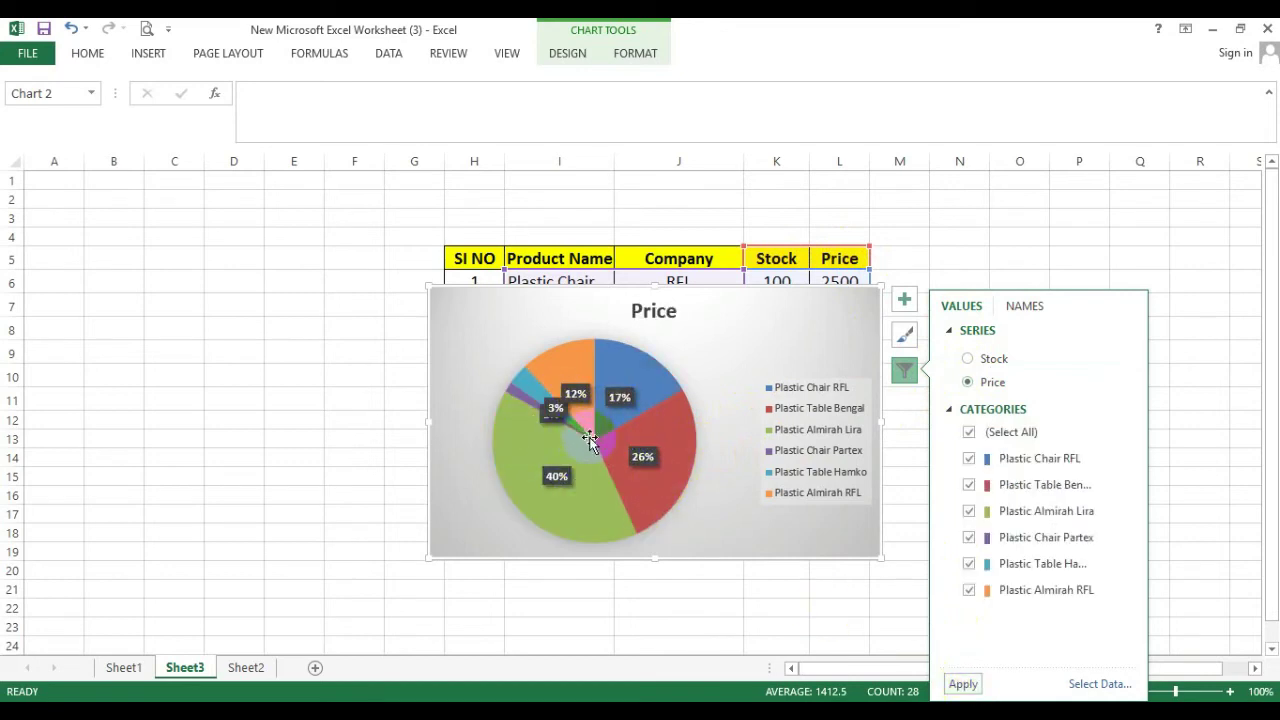
{"action": "left_click", "coordinate": [966, 362]}
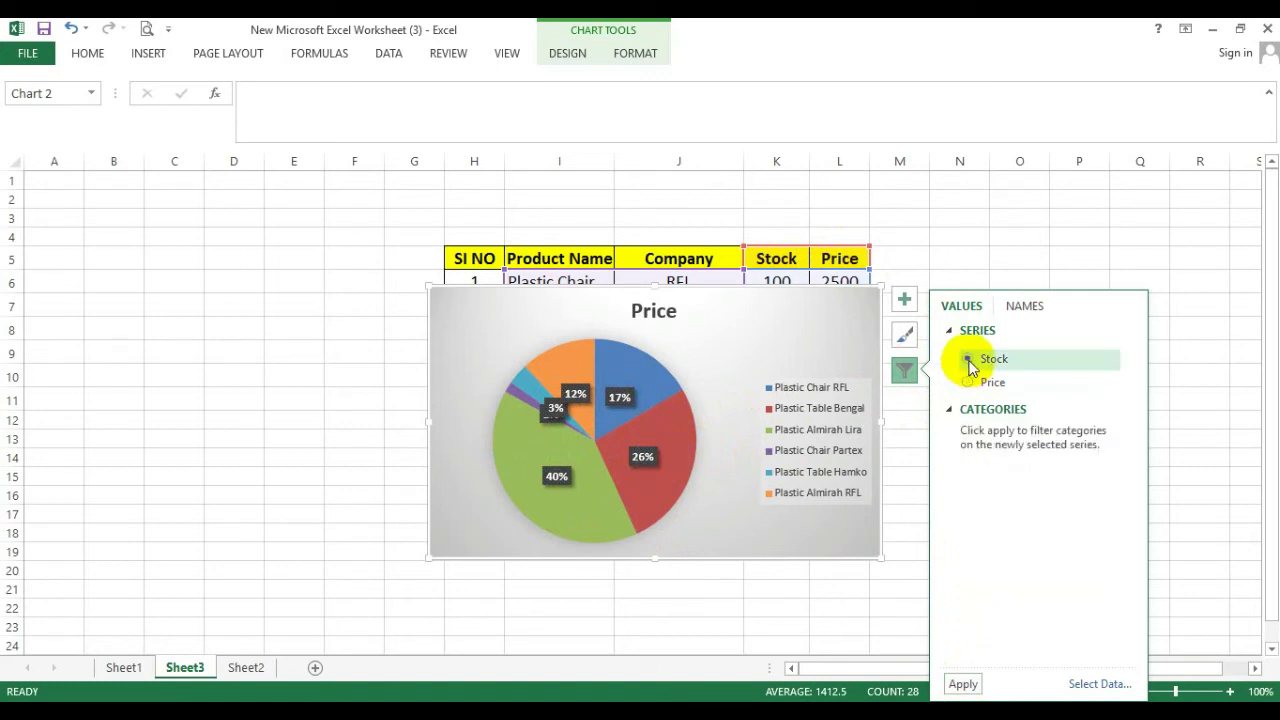
{"action": "left_click", "coordinate": [963, 685]}
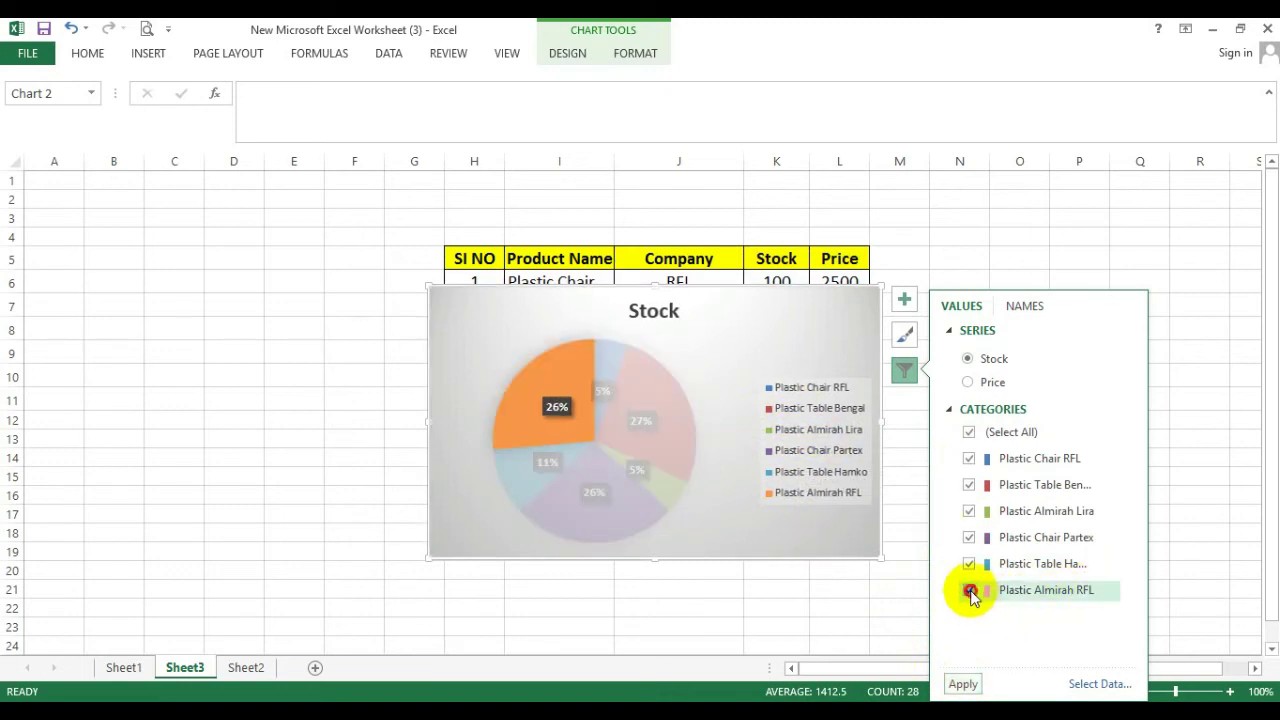
Step: Uncheck Plastic Almirah RFL, Plastic Table Hamko and Plastic Chair Partex, then apply the filter
{"action": "left_click", "coordinate": [963, 685]}
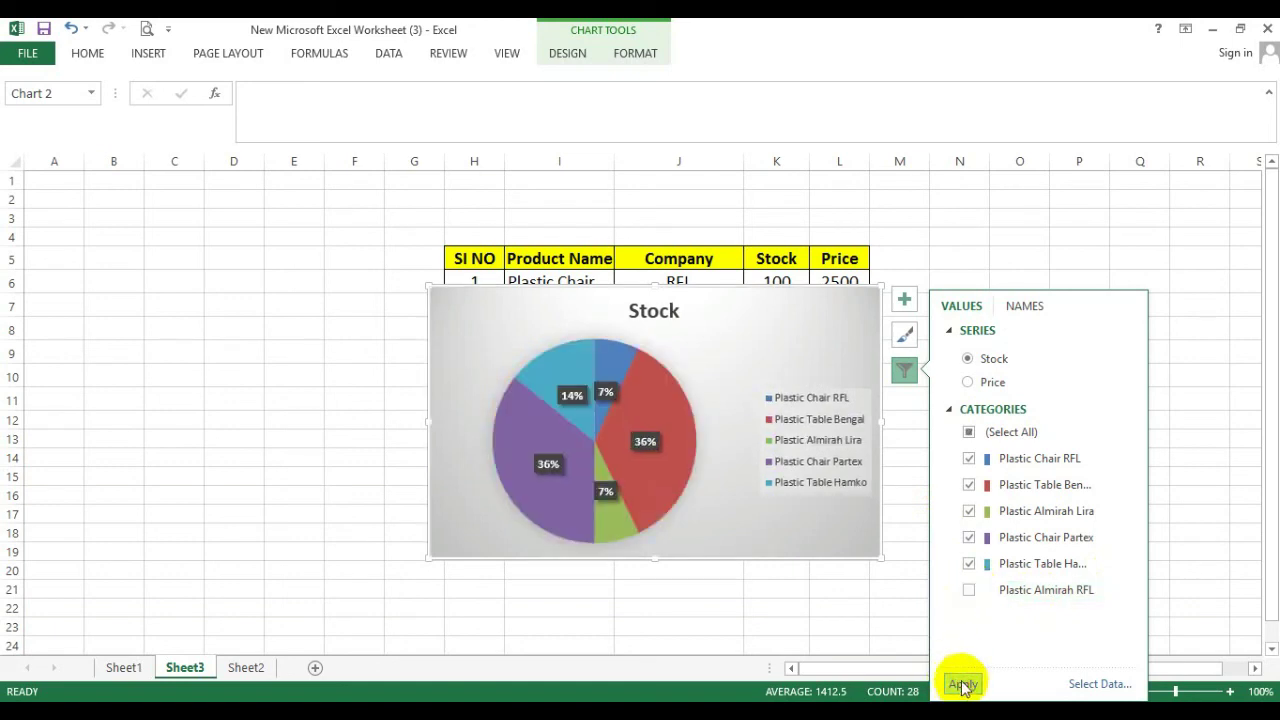
{"action": "left_click", "coordinate": [647, 423]}
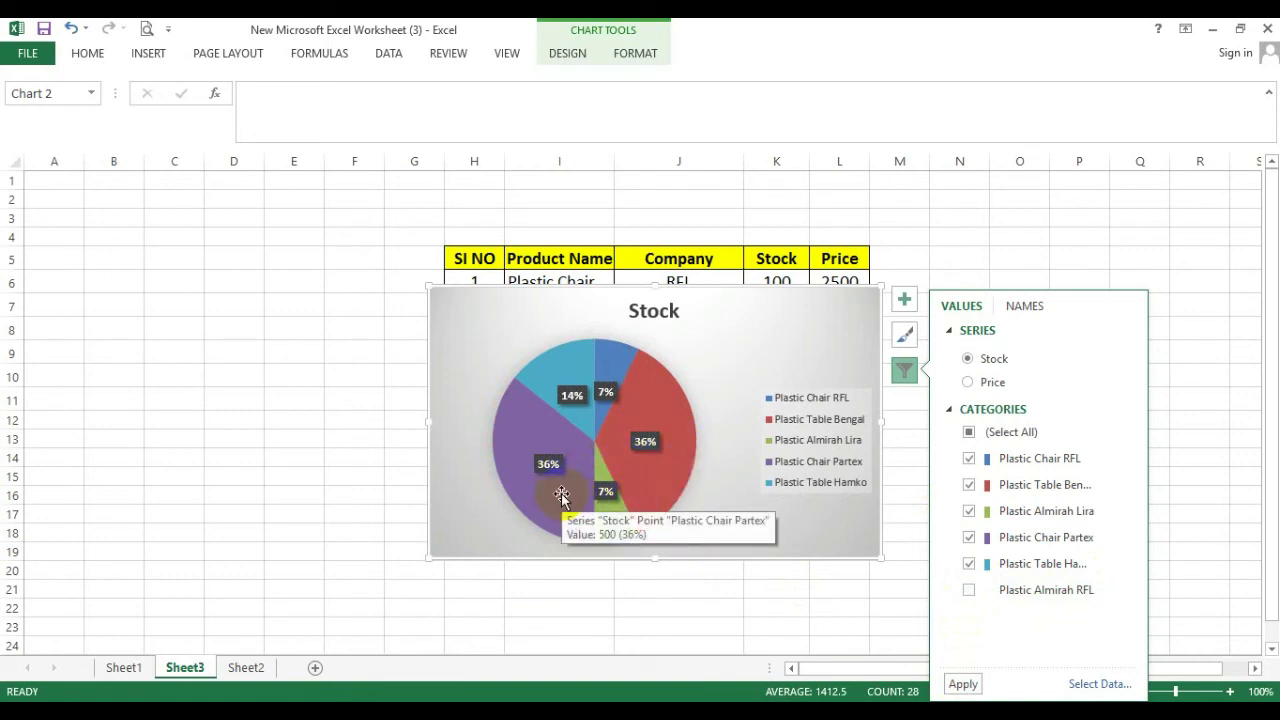
{"action": "left_click", "coordinate": [970, 557]}
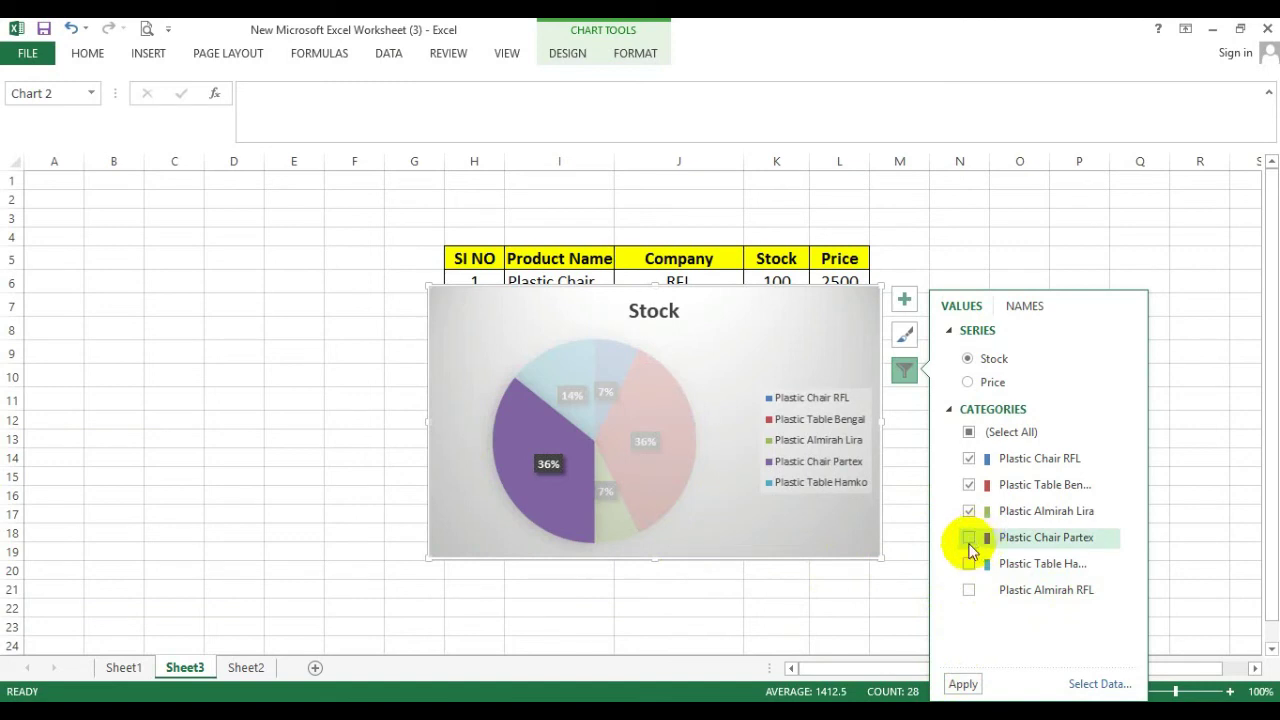
{"action": "left_click", "coordinate": [970, 537]}
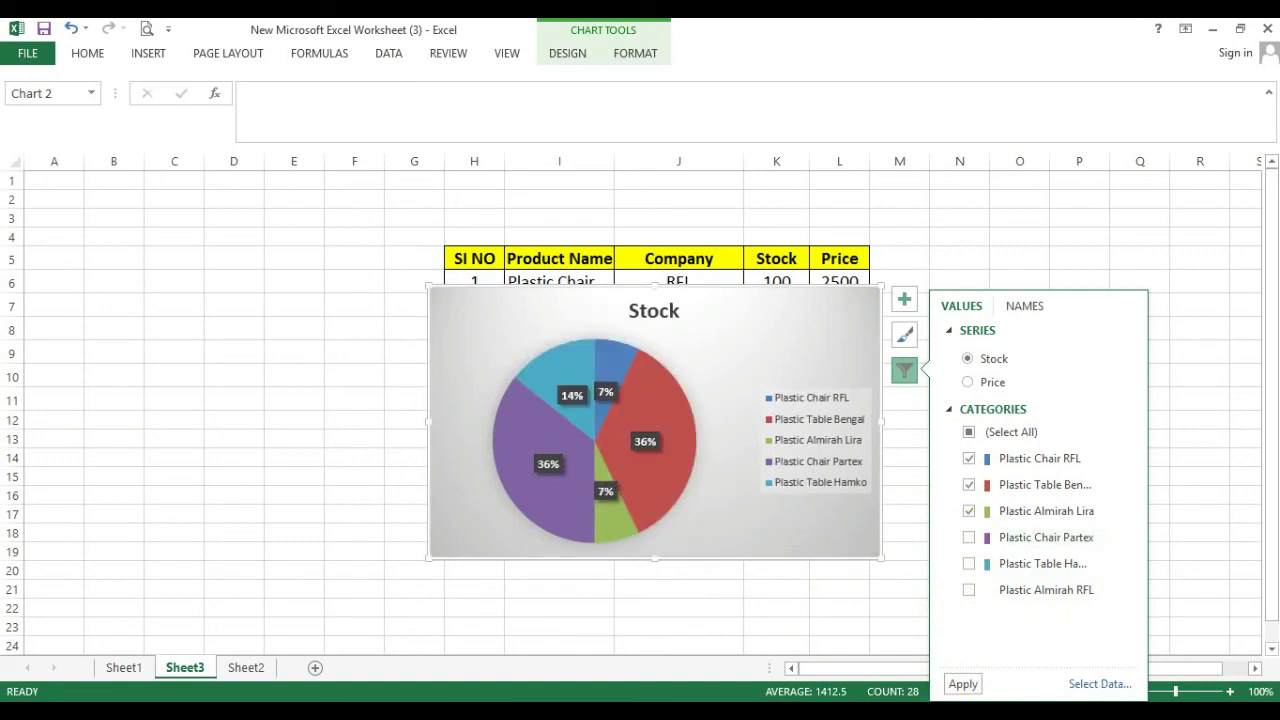
{"action": "left_click", "coordinate": [960, 686]}
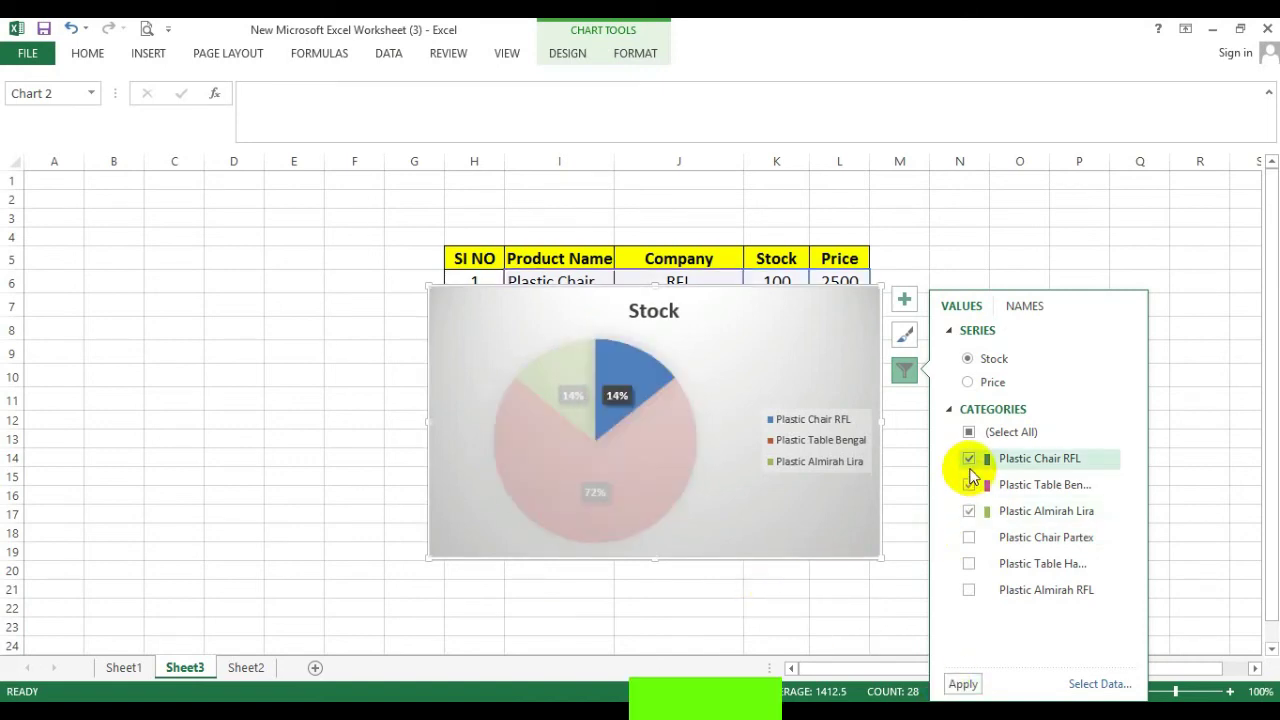
{"action": "left_click", "coordinate": [654, 443]}
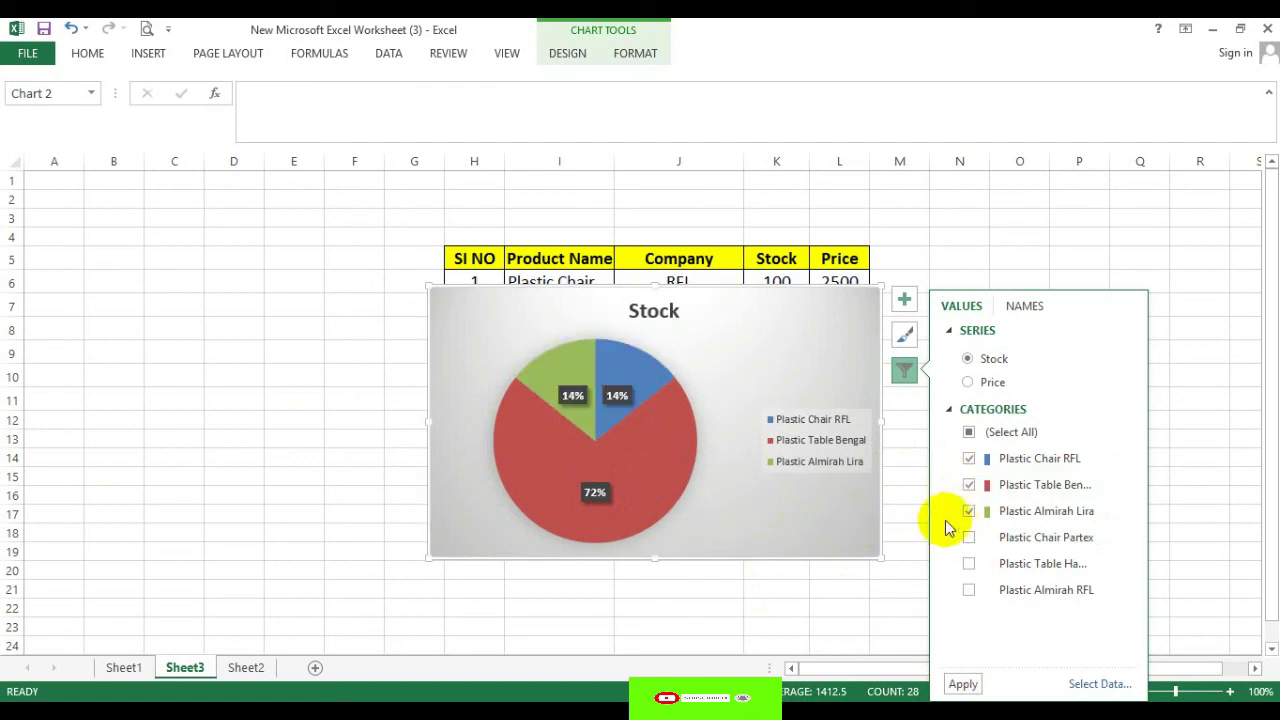
{"action": "left_click", "coordinate": [663, 510]}
{"action": "mouse_move", "coordinate": [610, 440]}
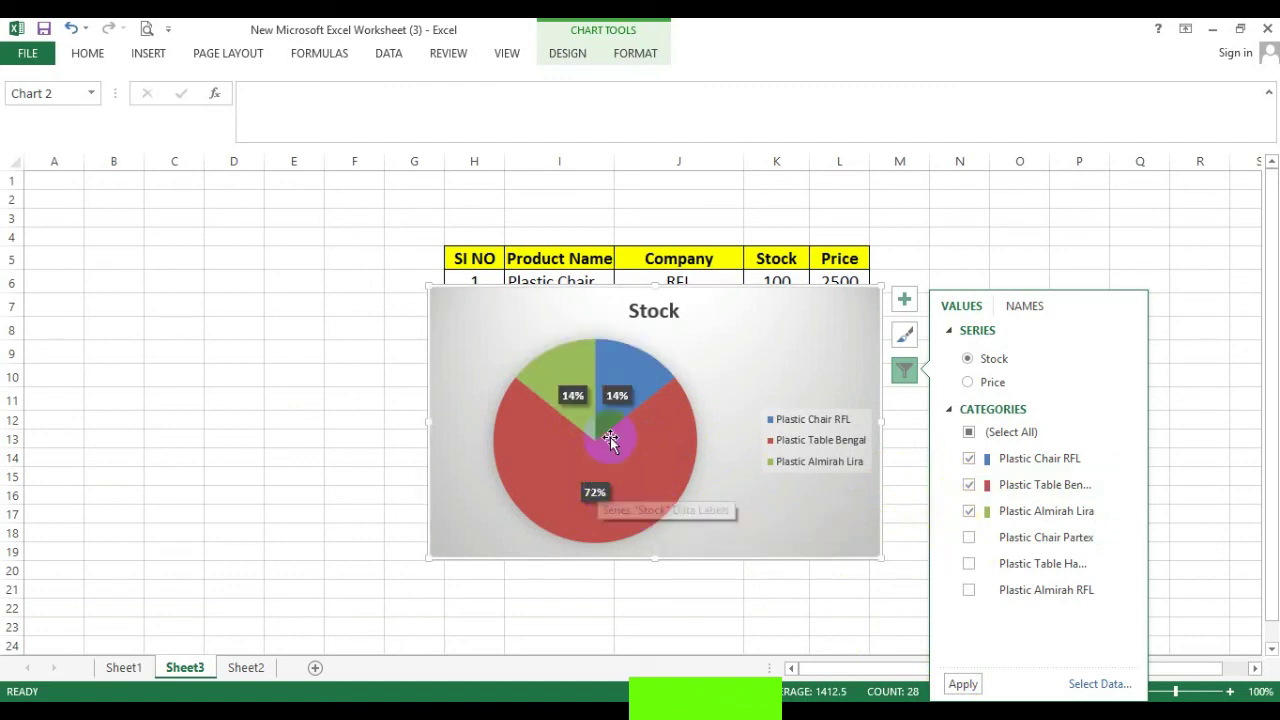
{"action": "left_click", "coordinate": [560, 392]}
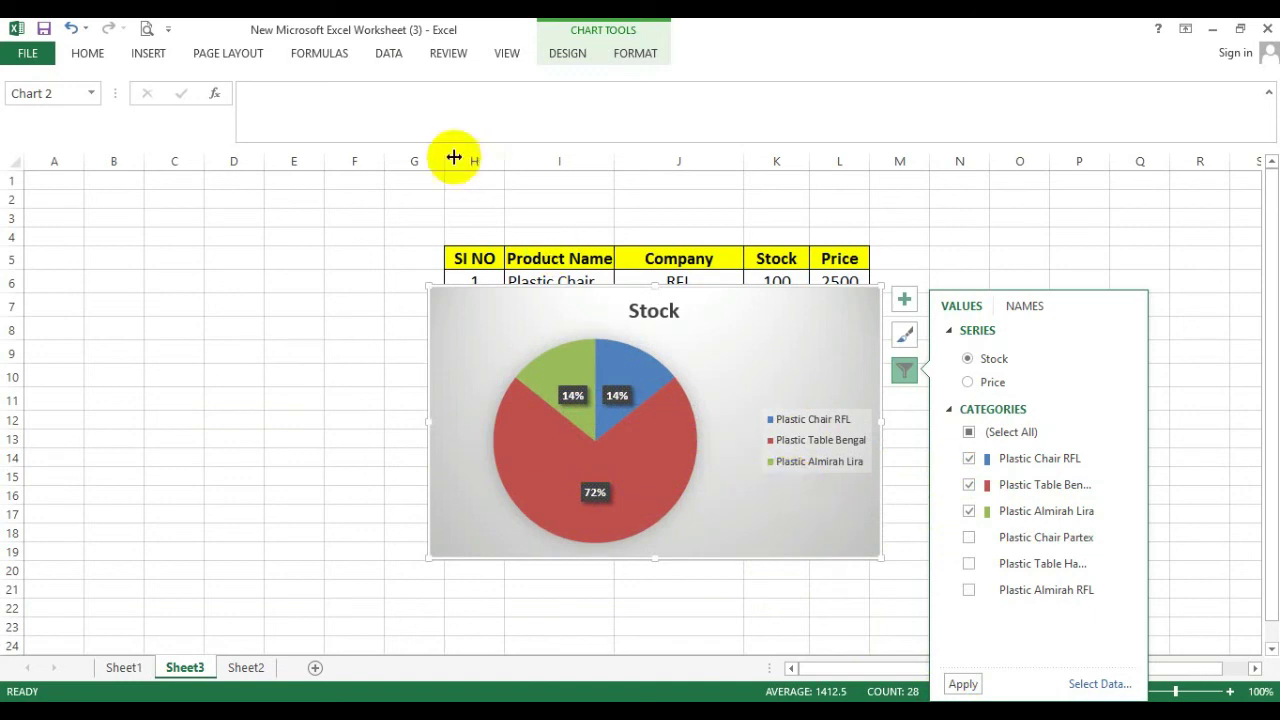
Step: Browse the Insert tab's Stock, Surface and Radar chart types without inserting one
{"action": "left_click", "coordinate": [147, 55]}
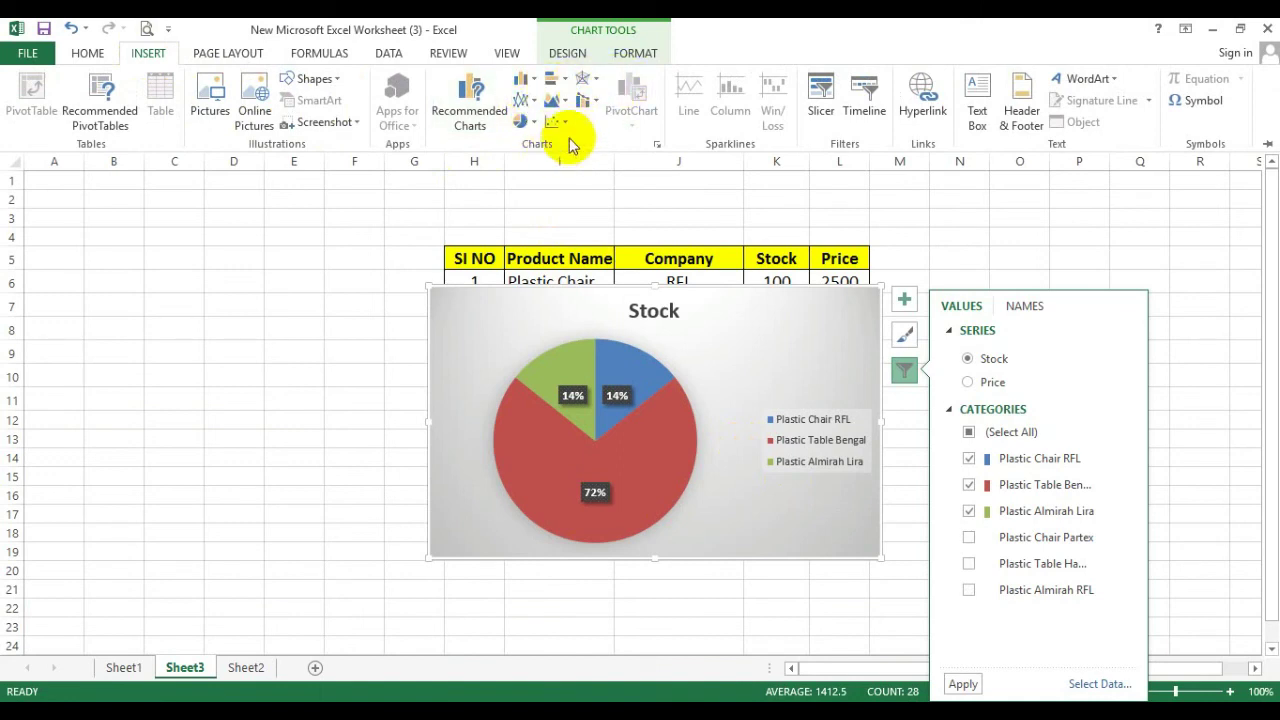
{"action": "left_click", "coordinate": [589, 84]}
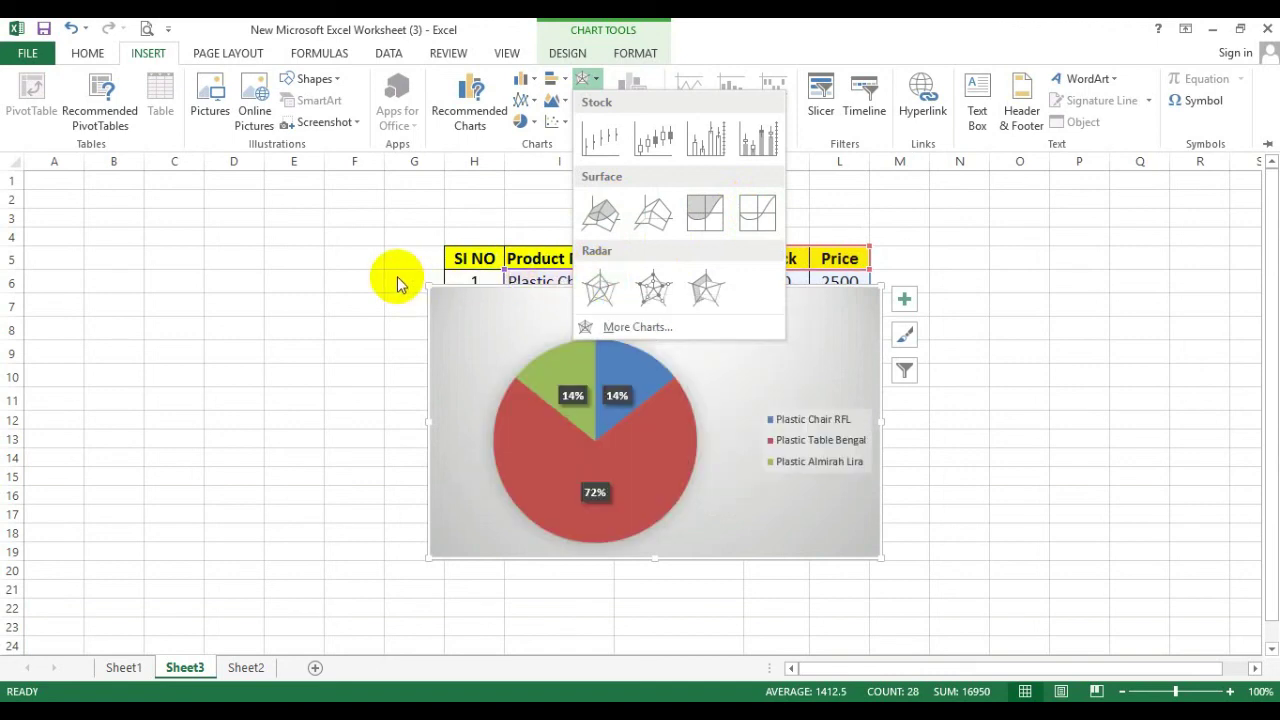
{"action": "left_click", "coordinate": [452, 197]}
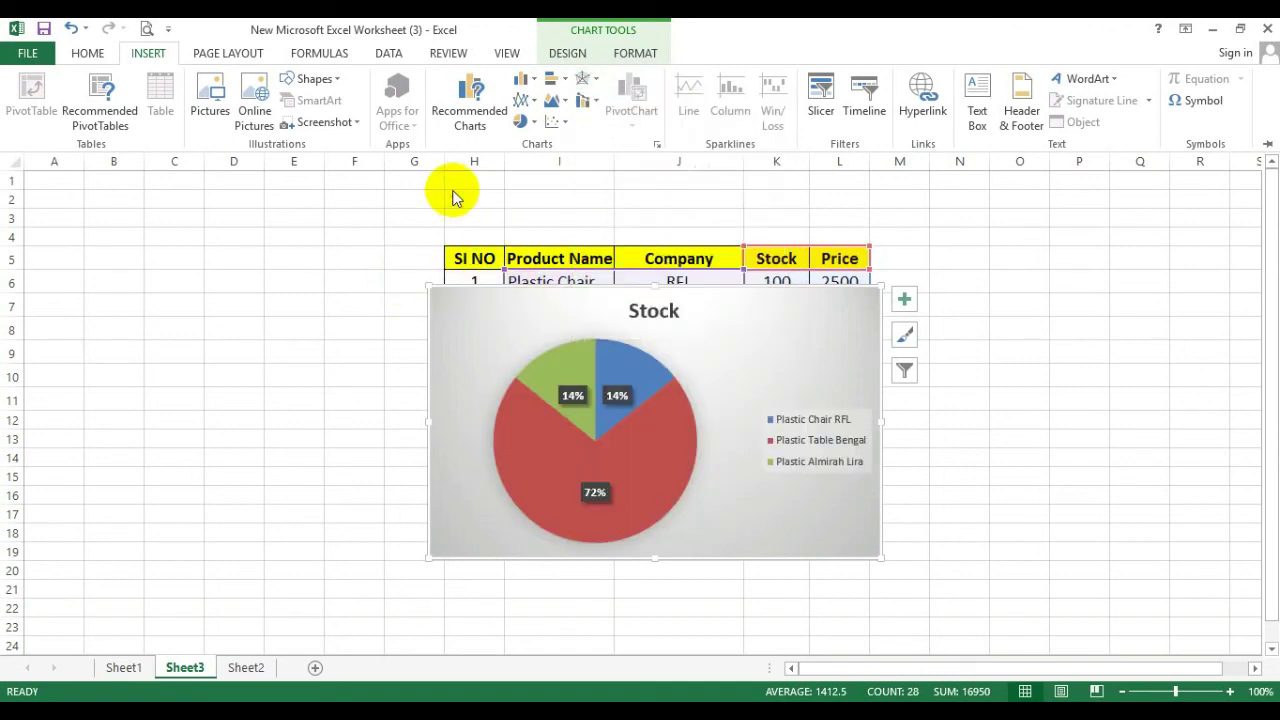